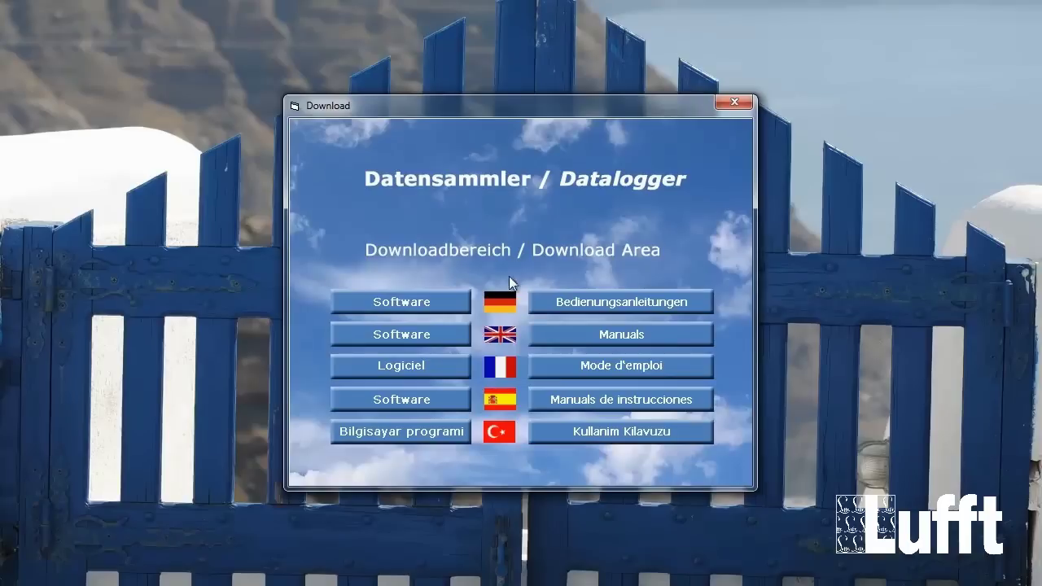
# Run the English Smartgraph3 software download and unzip the setup files to C:\SmartGraph3Setup.
pyautogui.click(399, 341)
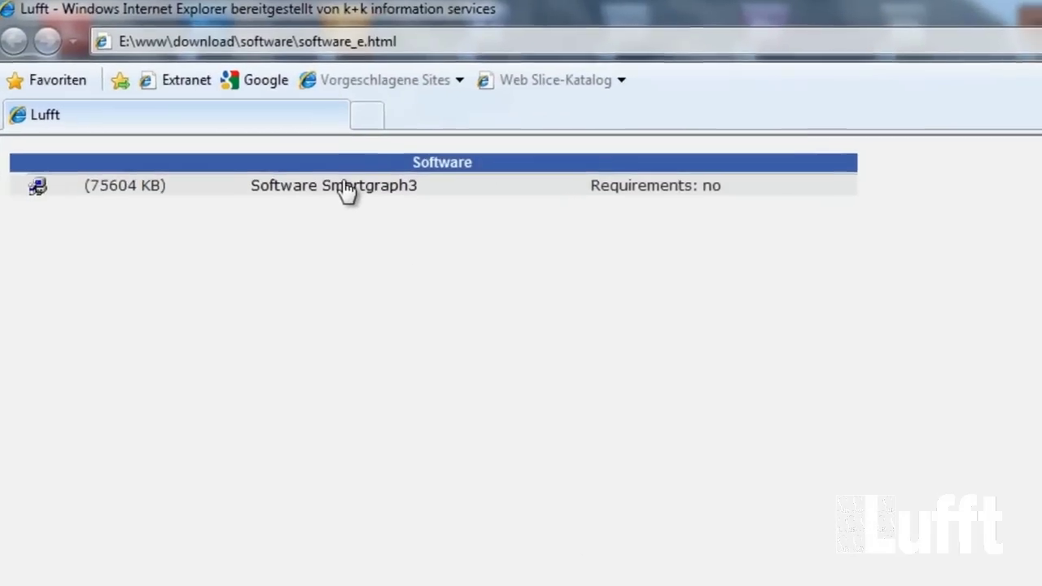
pyautogui.click(348, 325)
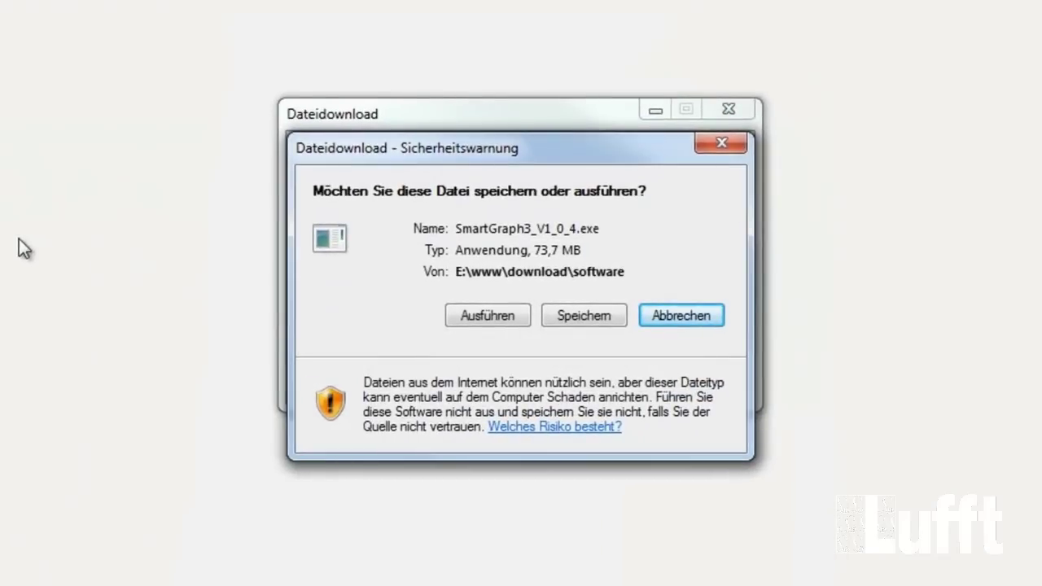
pyautogui.click(486, 318)
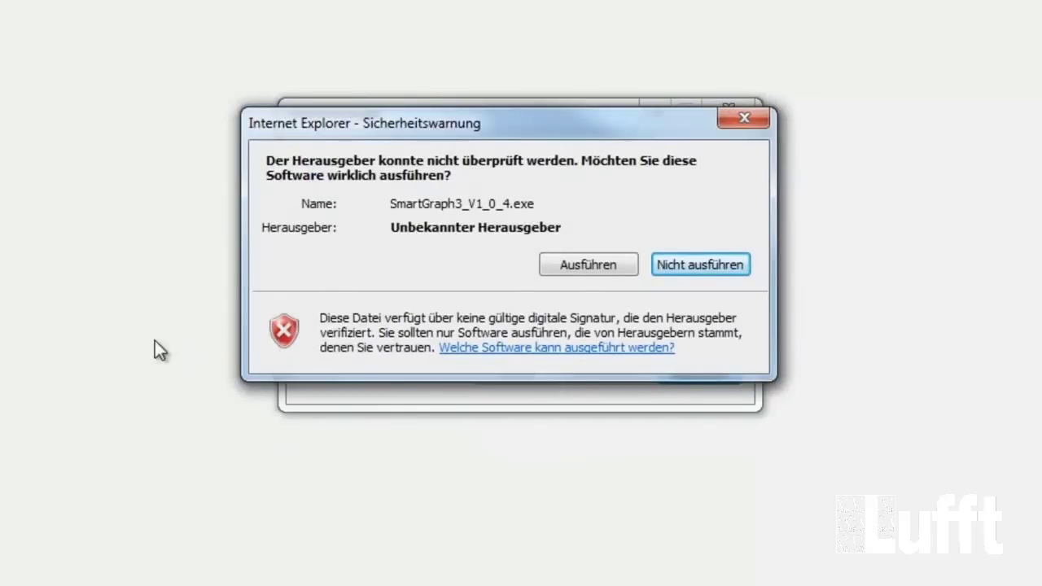
pyautogui.click(591, 262)
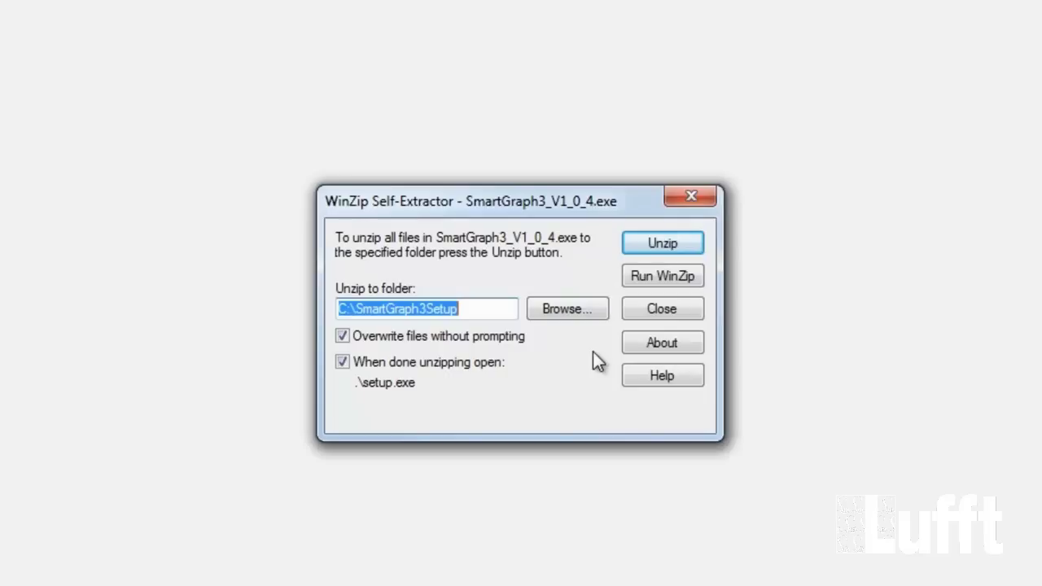
pyautogui.click(652, 241)
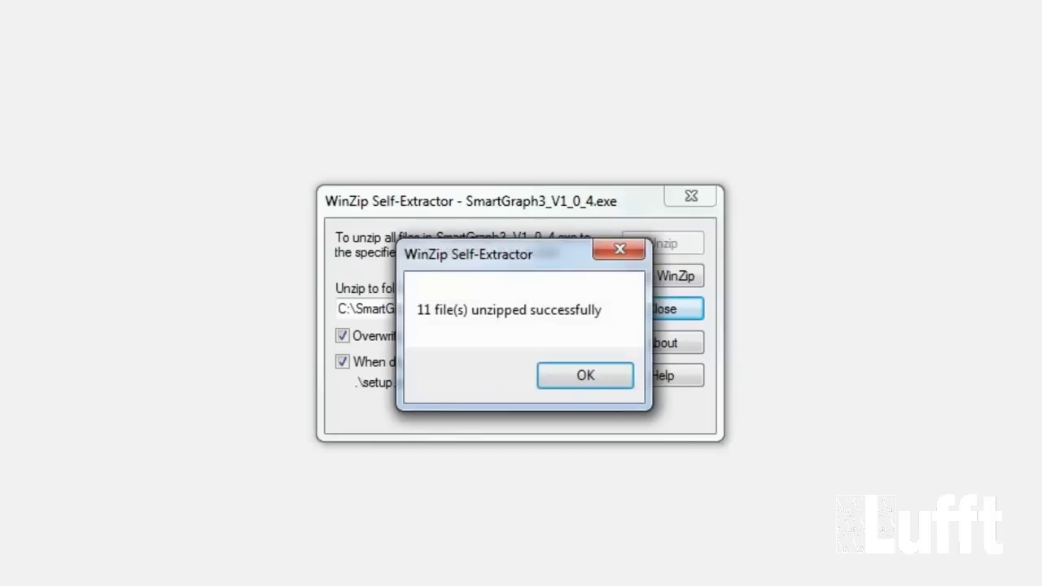
pyautogui.click(583, 377)
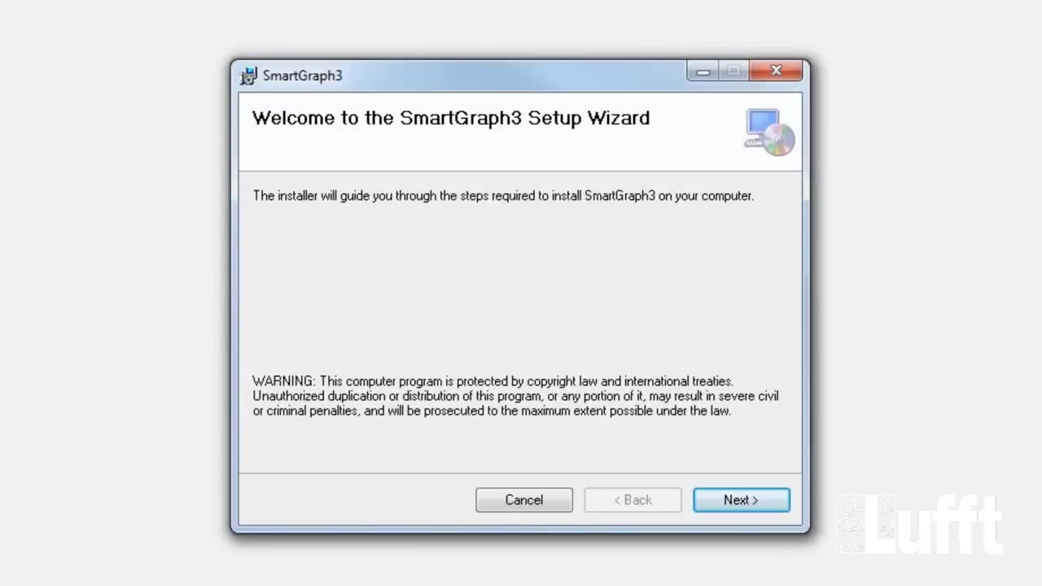
# Install SmartGraph3 for everyone in C:\Program Files (x86)\SmartGraph3\ and close the setup wizard.
pyautogui.click(762, 504)
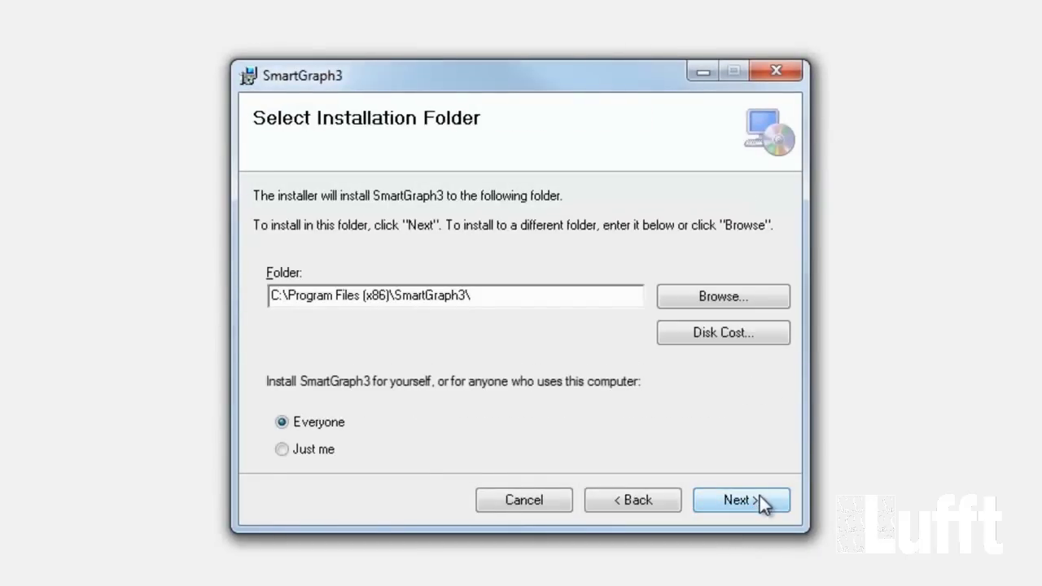
pyautogui.click(762, 503)
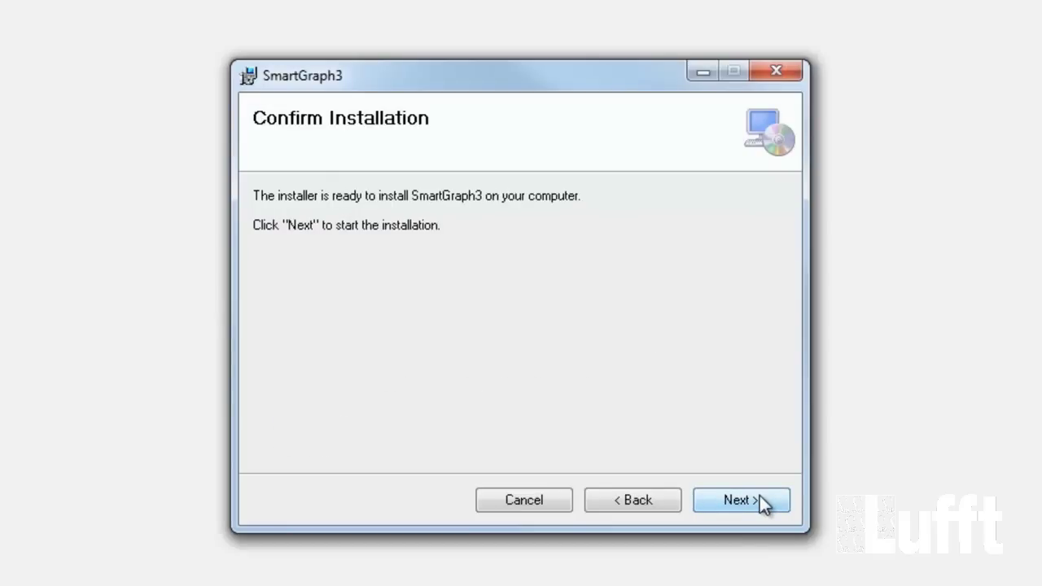
pyautogui.click(760, 498)
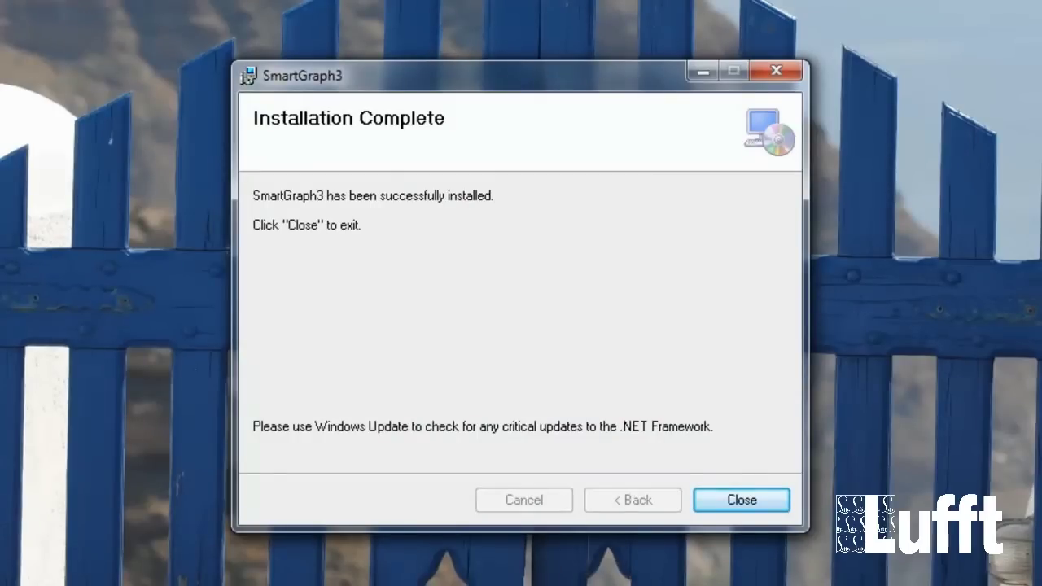
pyautogui.click(747, 500)
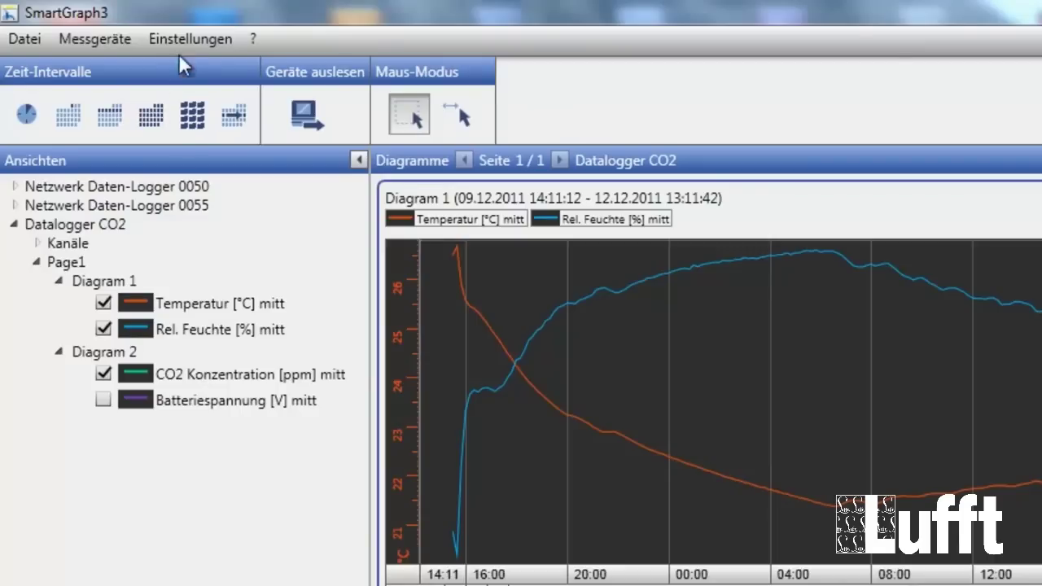
# Change the SmartGraph3 interface language to English.
pyautogui.click(179, 41)
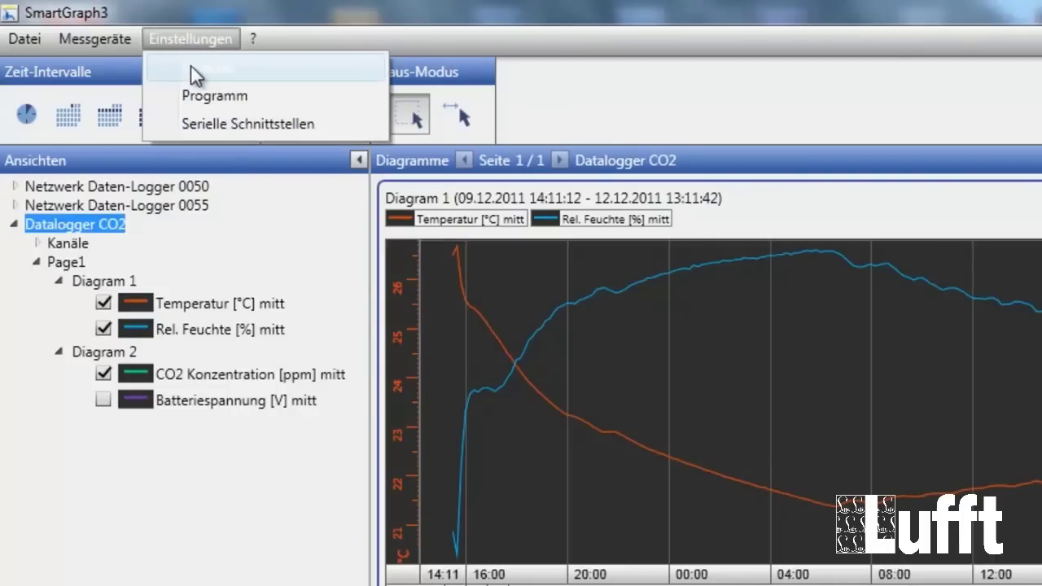
pyautogui.click(190, 66)
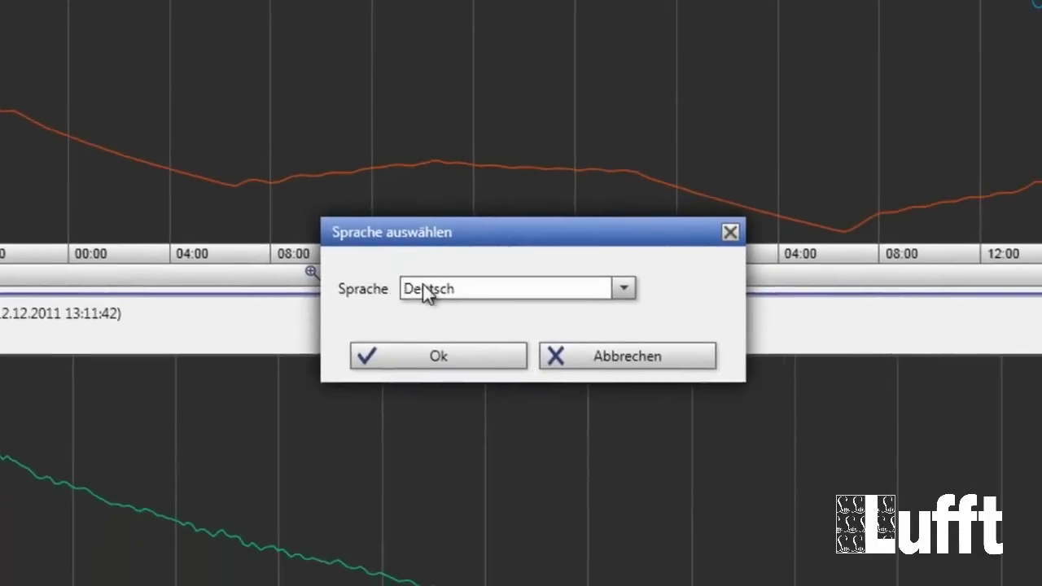
pyautogui.click(424, 290)
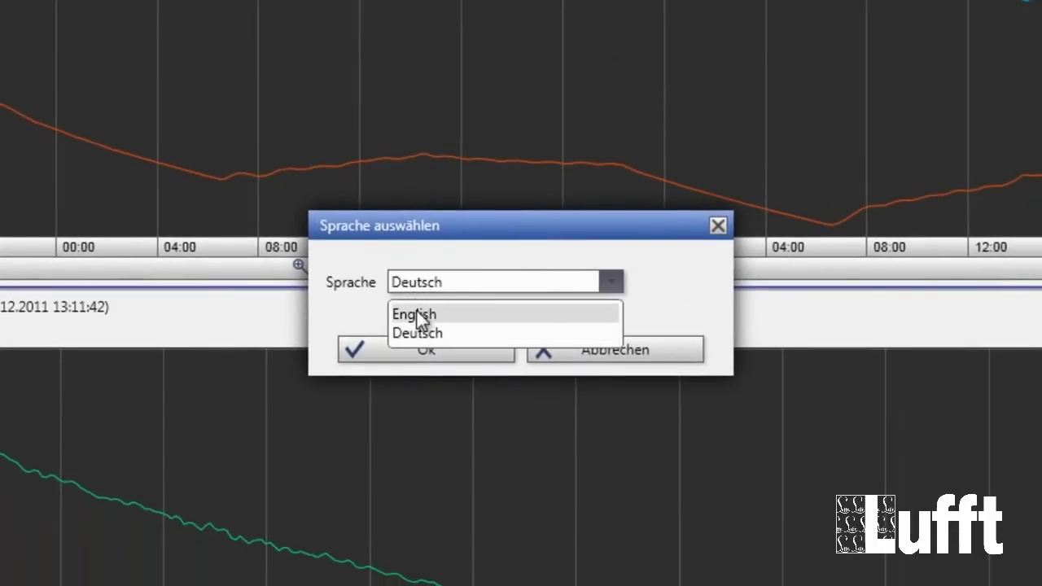
pyautogui.click(417, 311)
pyautogui.click(416, 347)
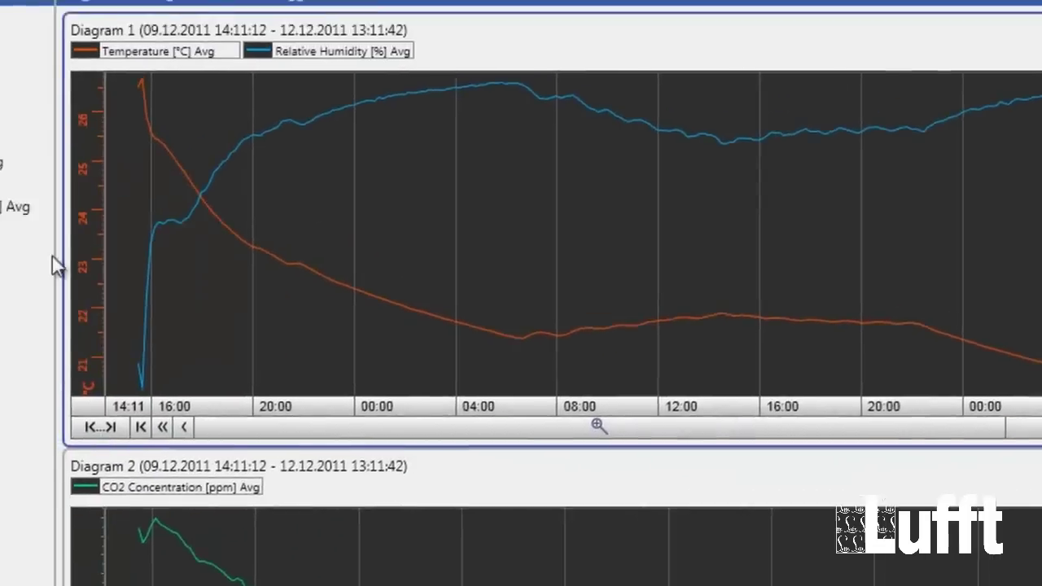
pyautogui.click(134, 40)
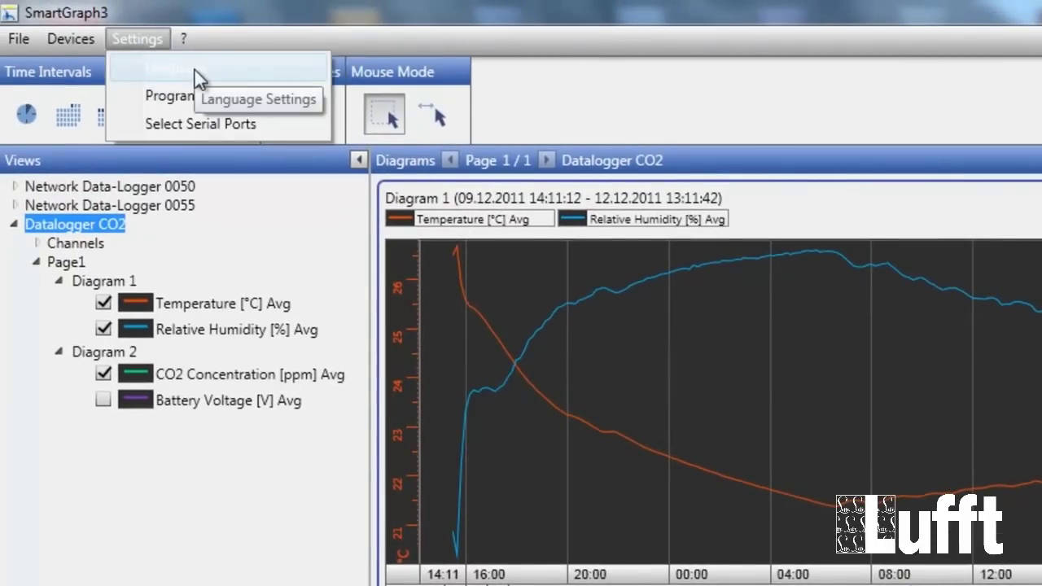
pyautogui.click(156, 509)
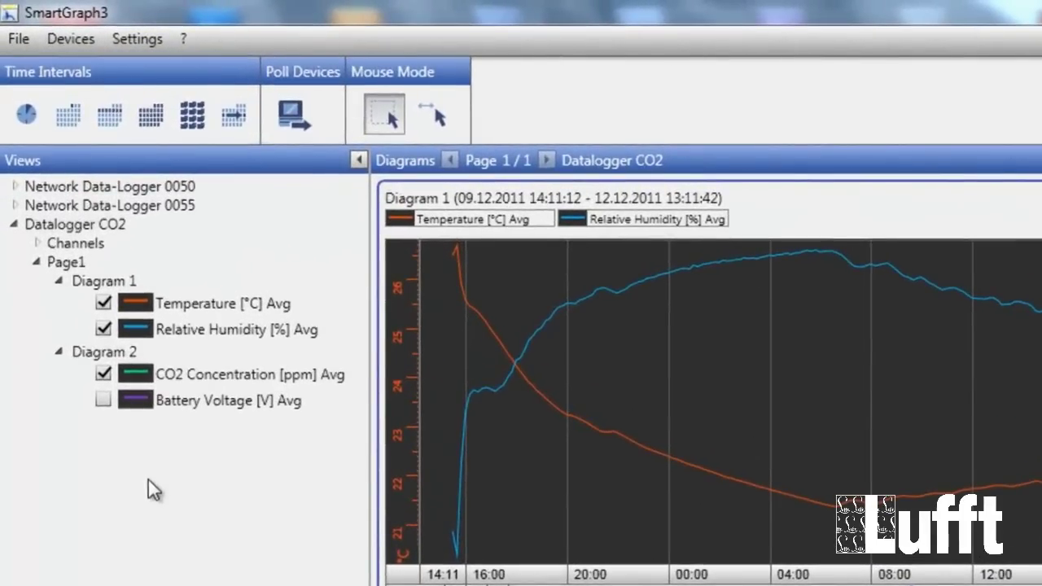
# Examine the program's view settings, including the choices for maximum diagrams, Y-axes and curves, and for gaps after missing values.
pyautogui.click(134, 37)
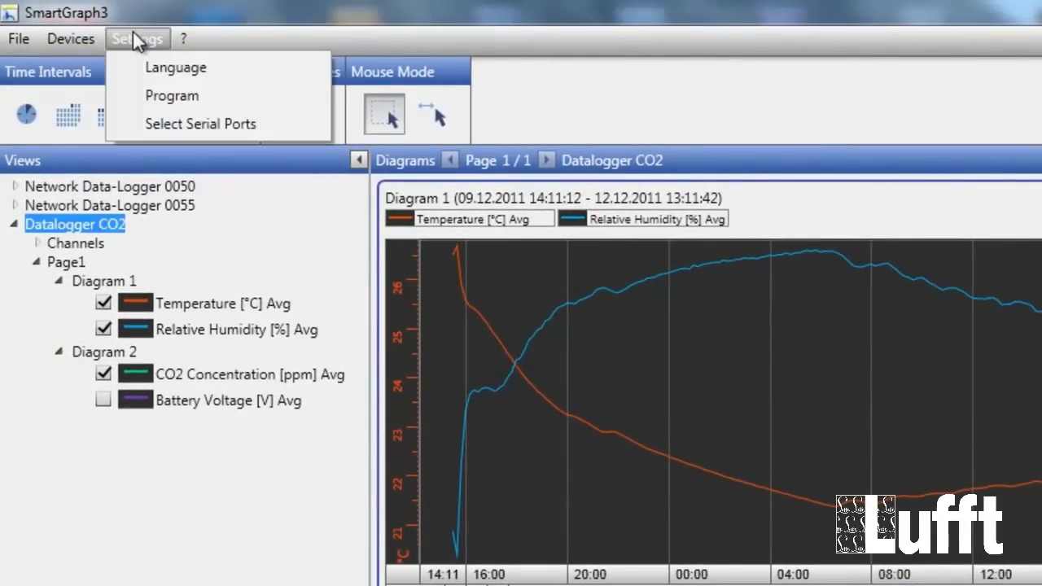
pyautogui.click(172, 95)
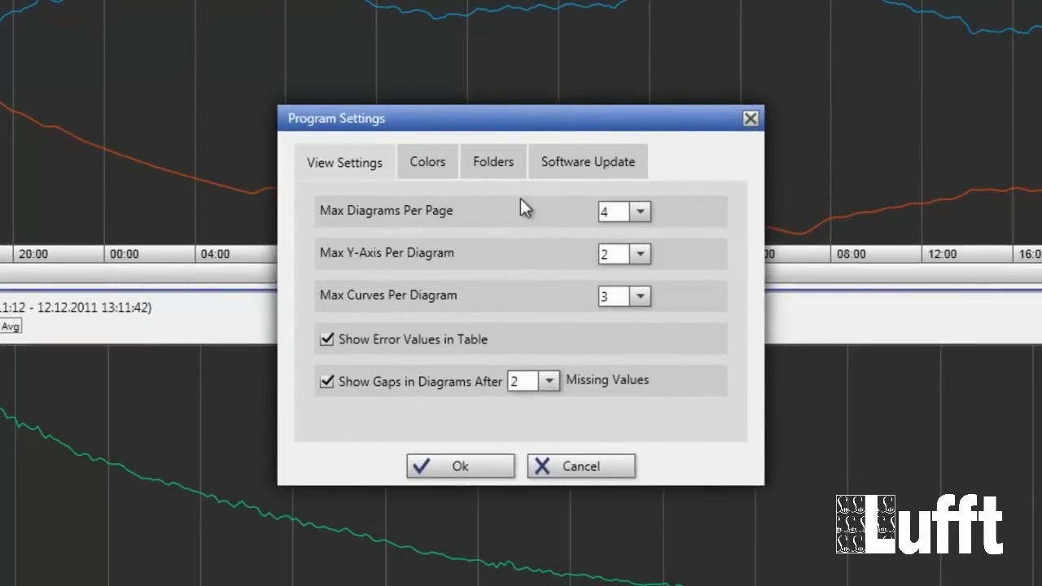
pyautogui.click(641, 213)
pyautogui.click(639, 214)
pyautogui.click(640, 255)
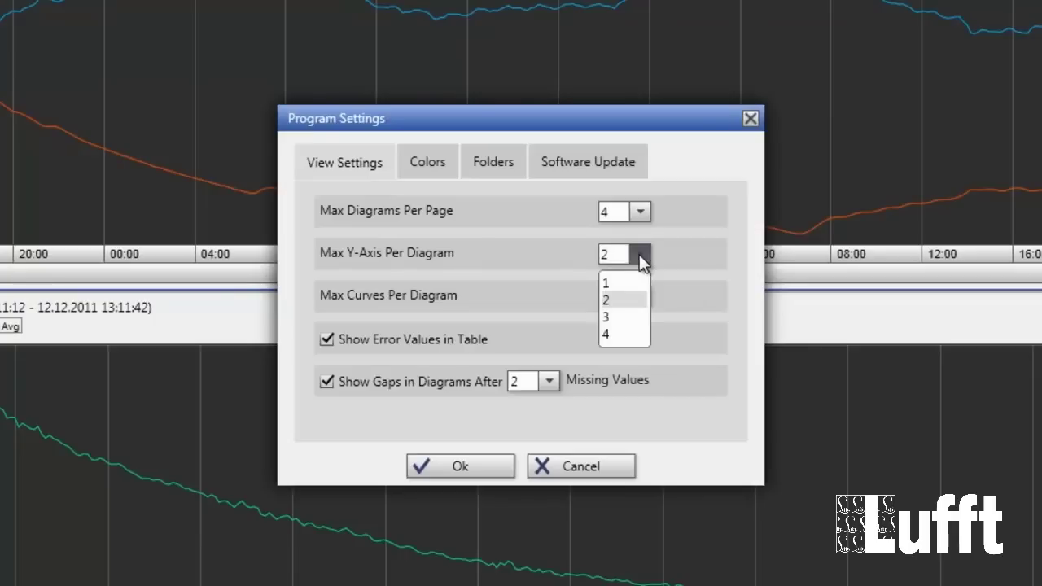
pyautogui.click(639, 254)
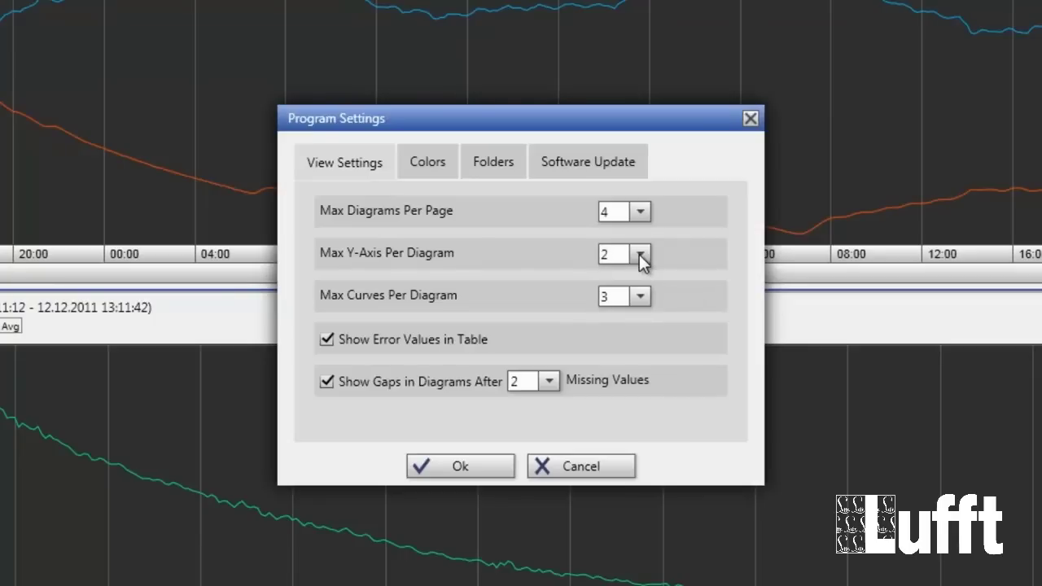
pyautogui.click(641, 296)
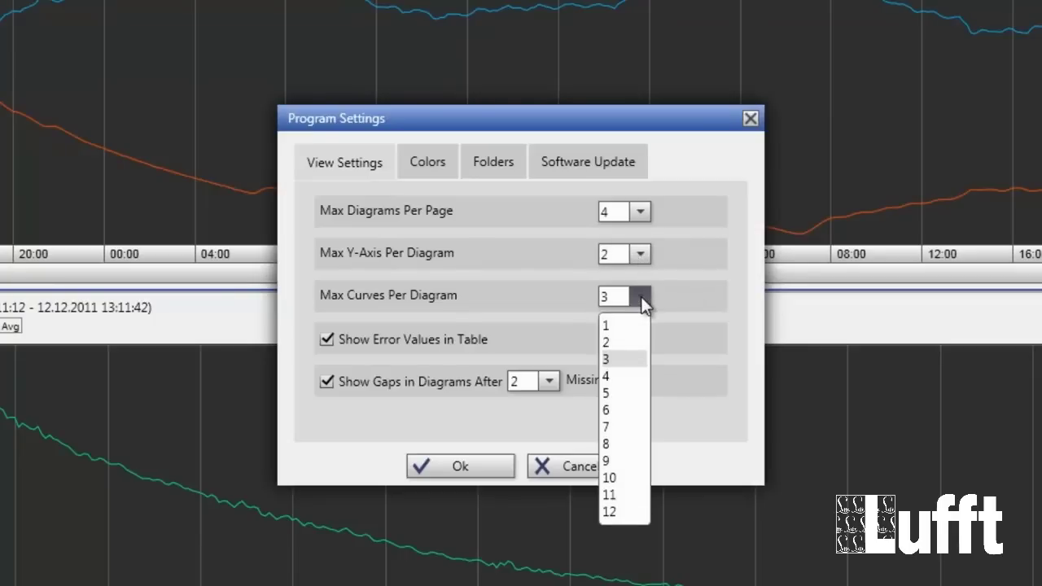
pyautogui.click(640, 296)
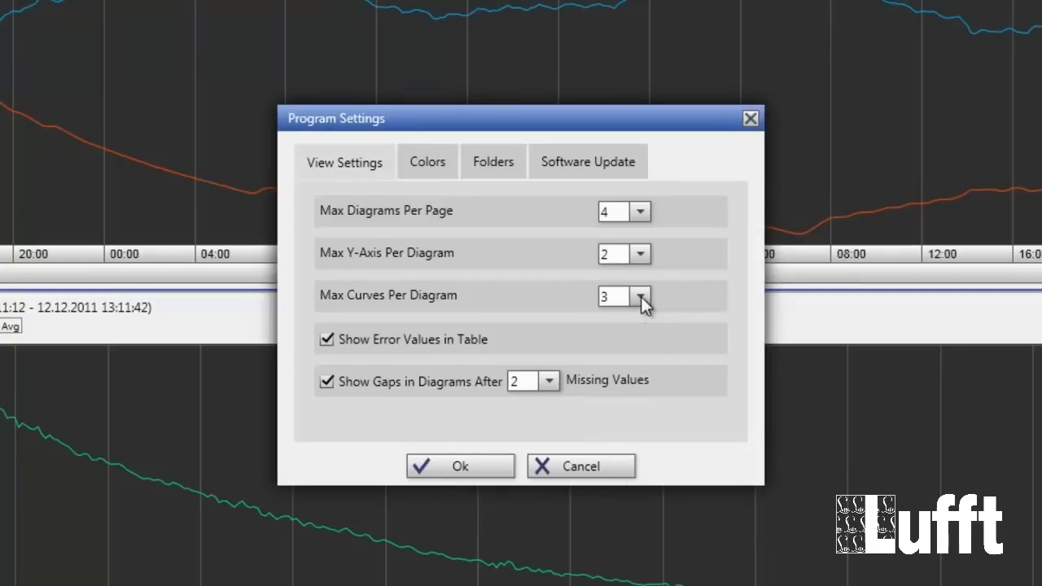
pyautogui.click(548, 380)
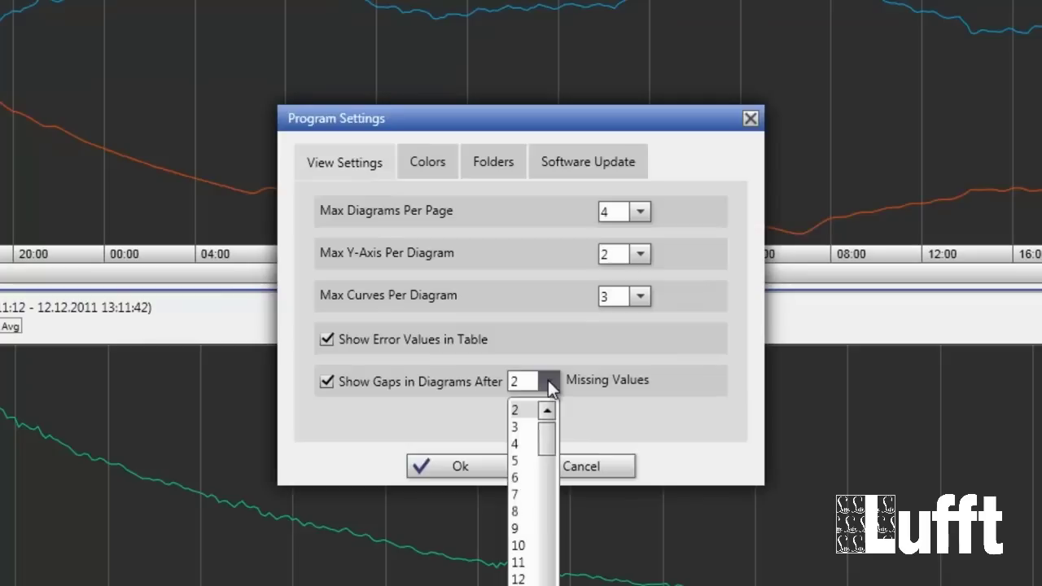
pyautogui.moveTo(545, 433); pyautogui.dragTo(560, 417)
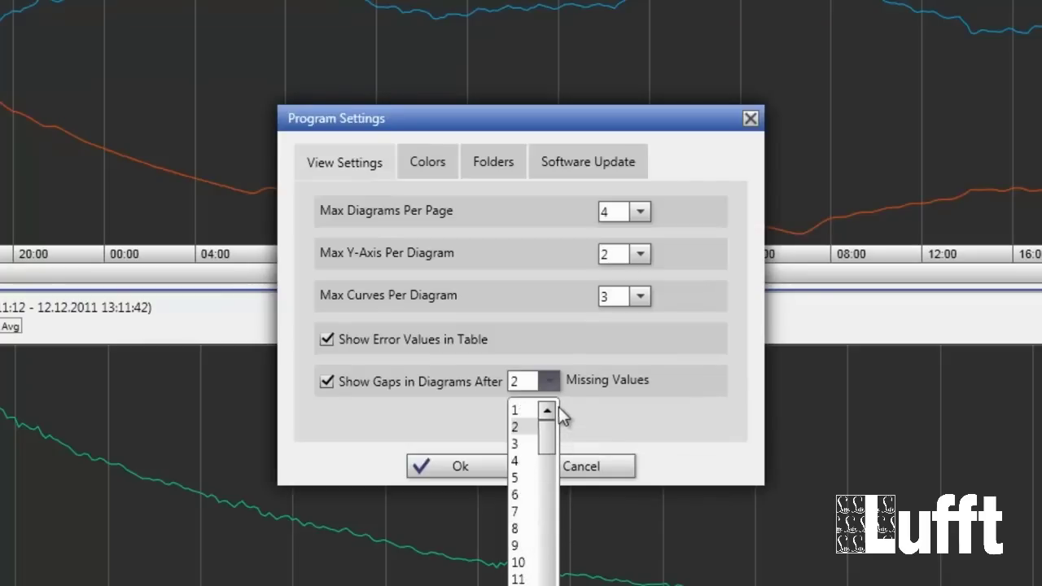
pyautogui.click(556, 376)
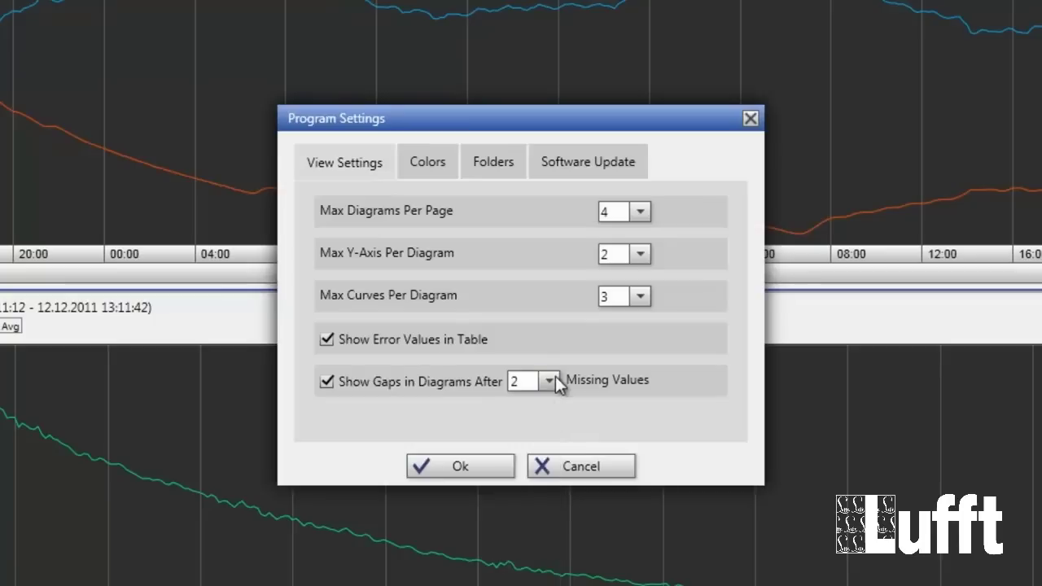
# Review the application and user data folder paths and toggle the Automatic Check for Updates option.
pyautogui.click(493, 162)
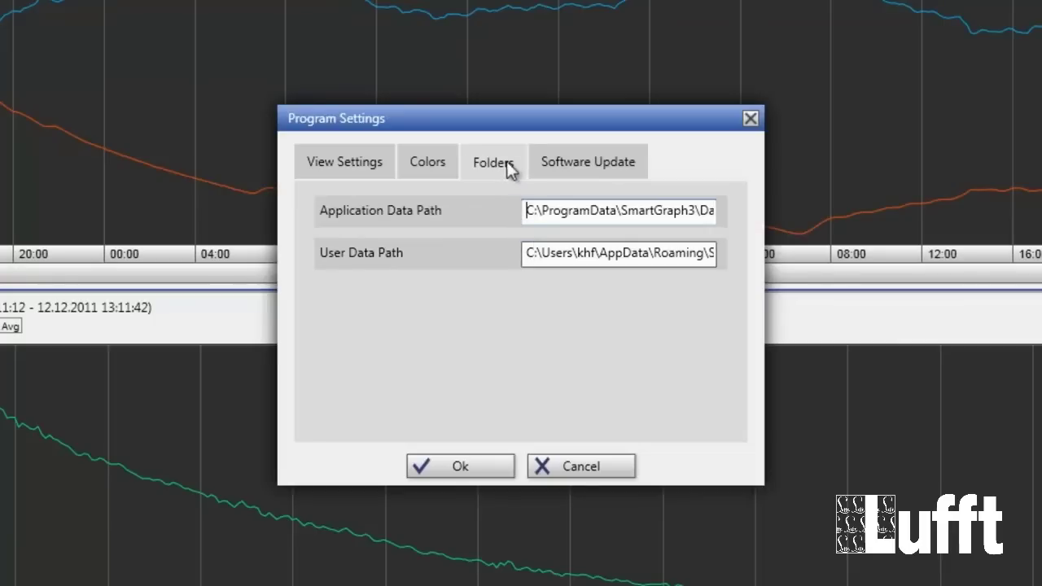
pyautogui.click(578, 166)
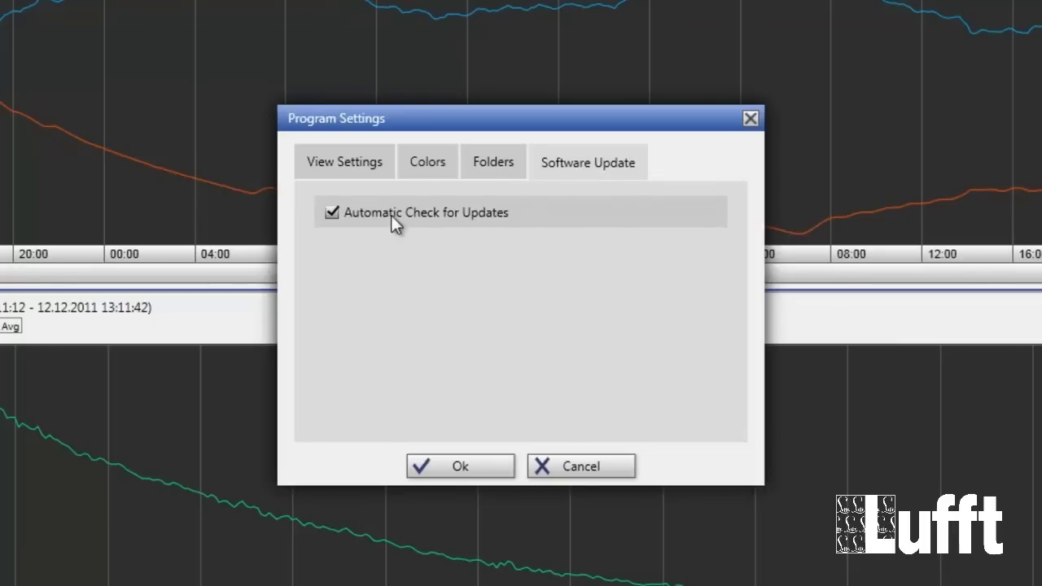
pyautogui.click(331, 213)
# Review the sensor type colors, try the Light diagram background color, and confirm the program settings.
pyautogui.click(425, 159)
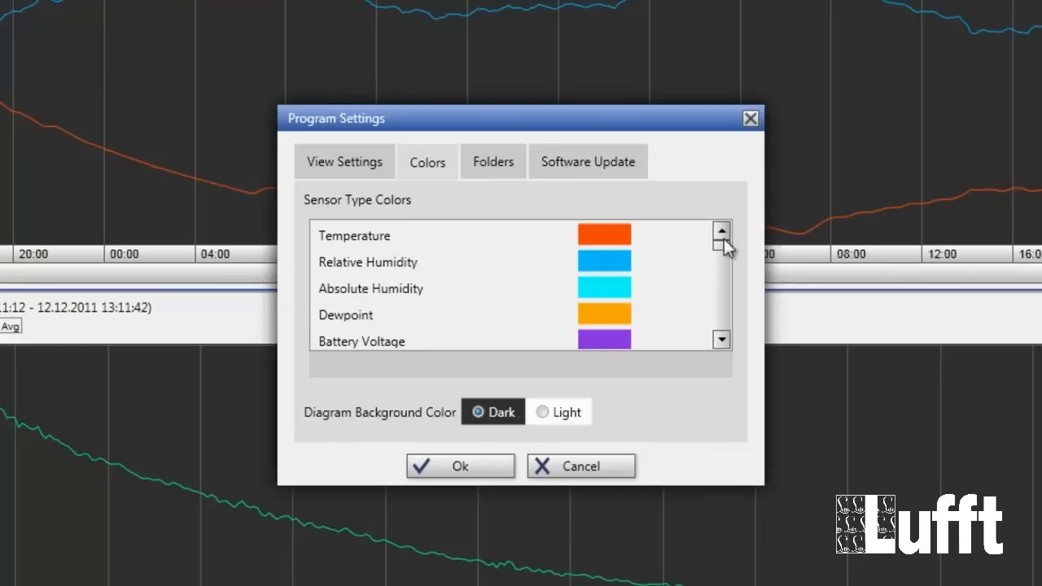
pyautogui.moveTo(723, 246)
pyautogui.mouseDown()
pyautogui.moveTo(731, 338)
pyautogui.moveTo(721, 244)
pyautogui.mouseUp()
pyautogui.click(544, 412)
pyautogui.click(455, 468)
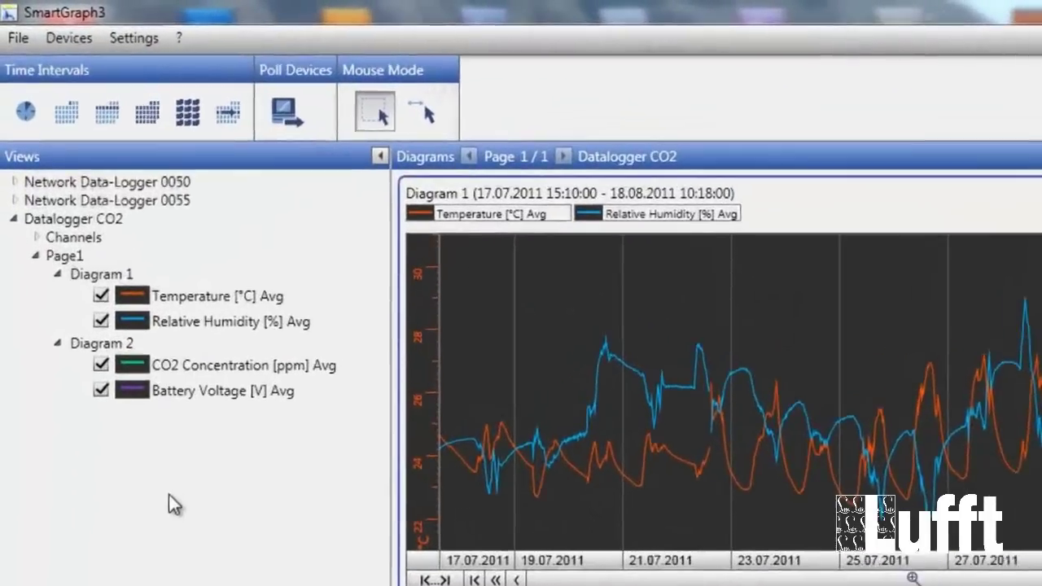
# Enable the serial ports COM1 and COM2 and confirm the selection.
pyautogui.click(124, 41)
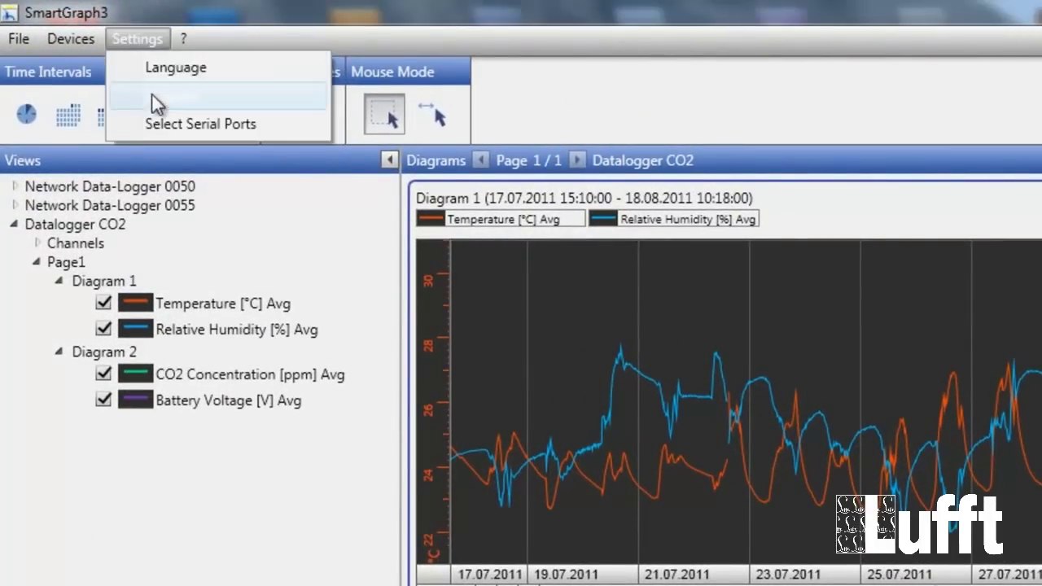
pyautogui.click(153, 123)
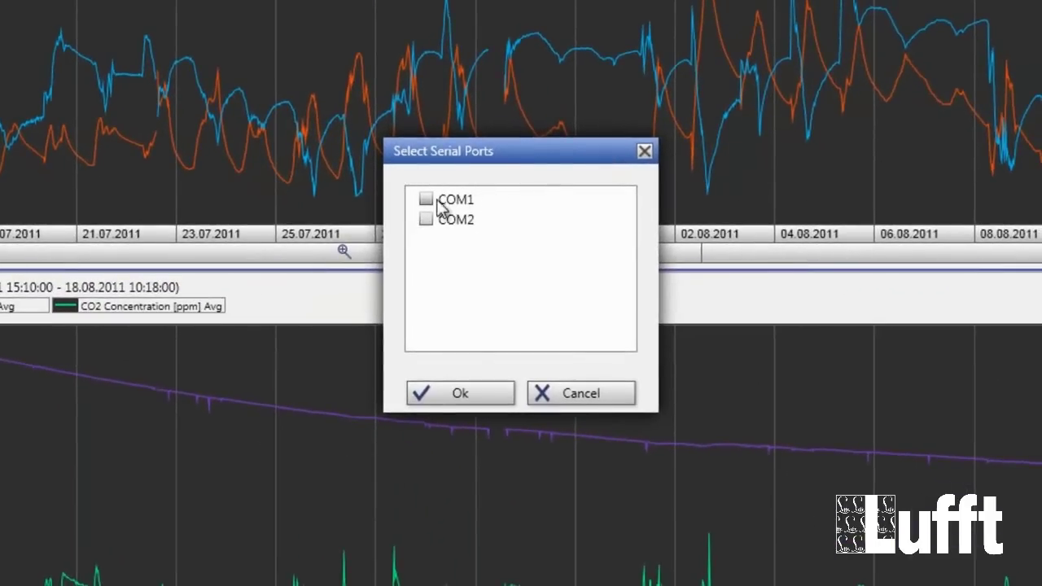
pyautogui.click(427, 219)
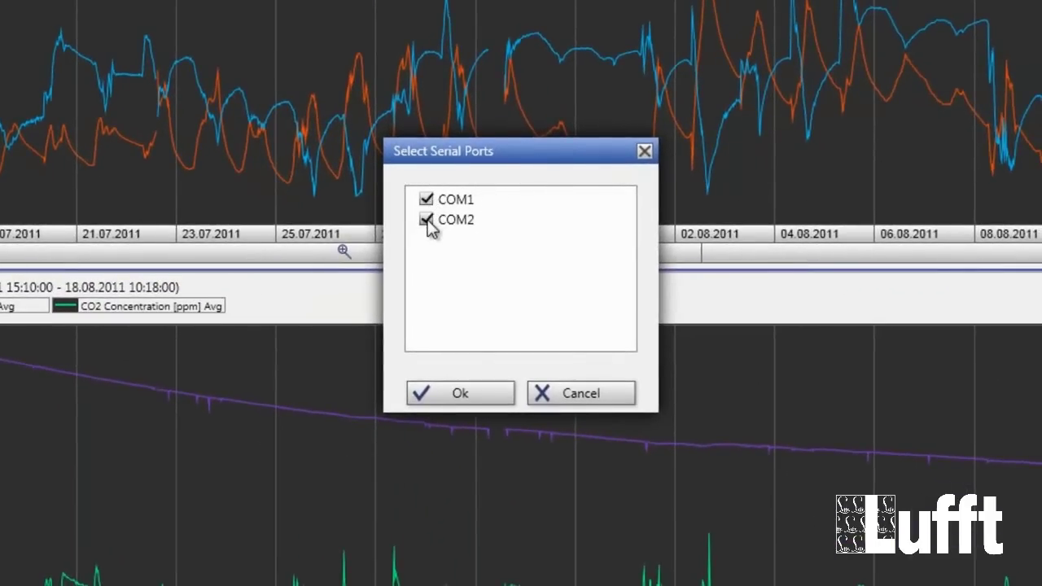
pyautogui.click(469, 392)
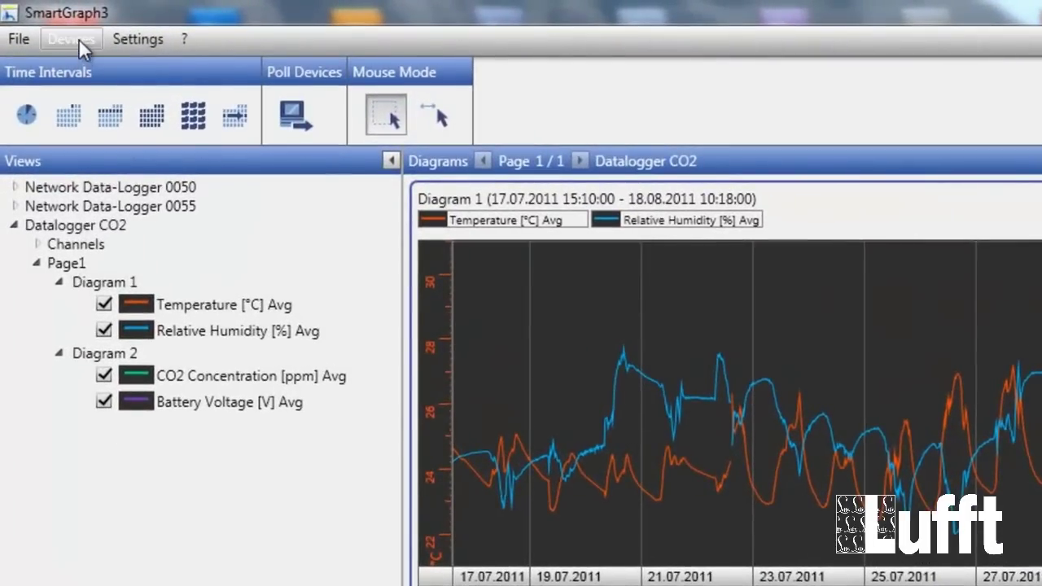
# Open the device manager and select Datalogger CO2 to view its device information.
pyautogui.click(78, 40)
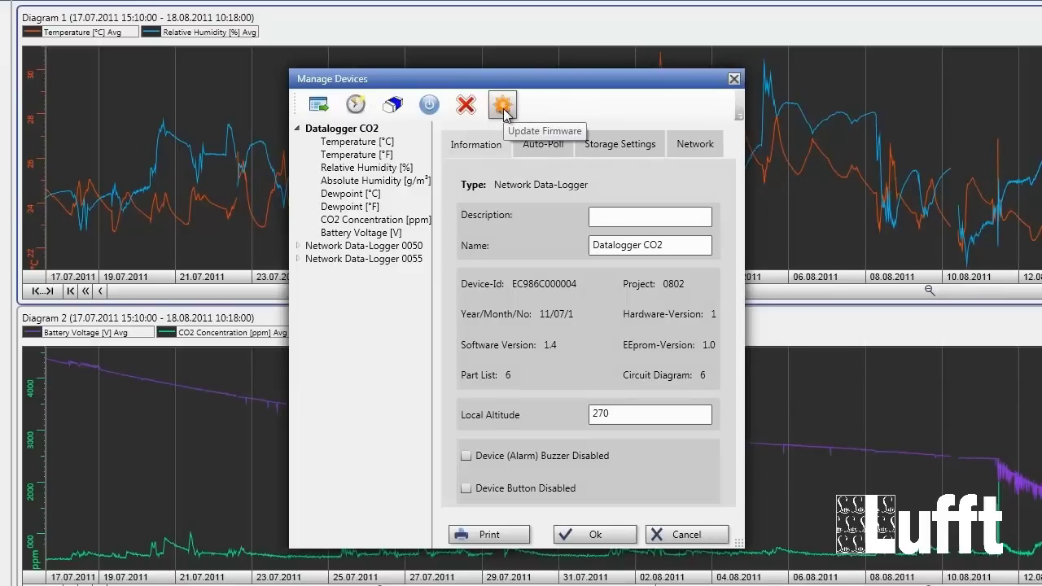
pyautogui.moveTo(320, 130); pyautogui.dragTo(322, 133)
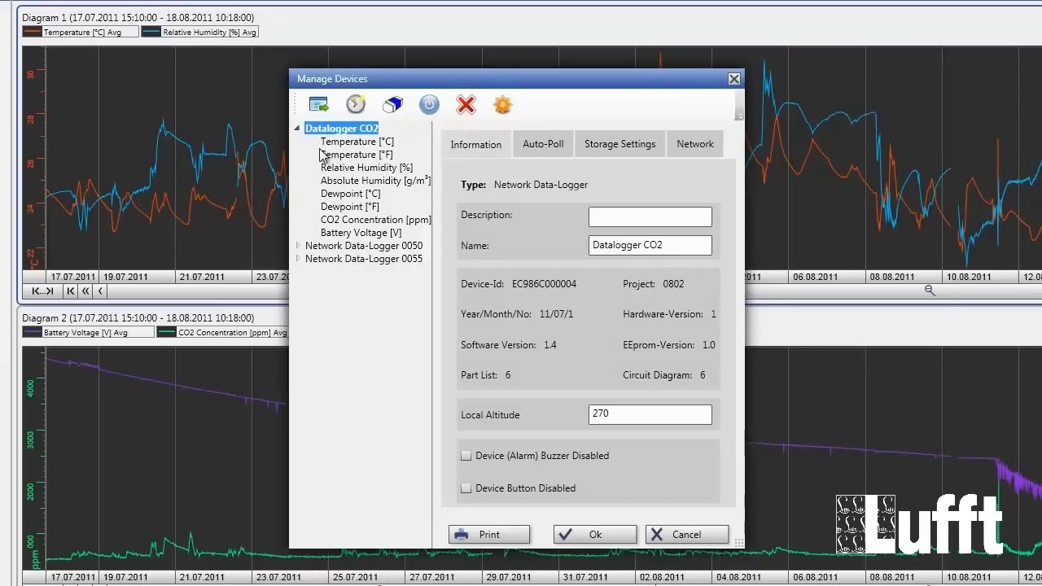
# Expand Network Data-Logger 0050 and 0055 to view their sensors, collapse both, and reselect Datalogger CO2.
pyautogui.doubleClick(323, 246)
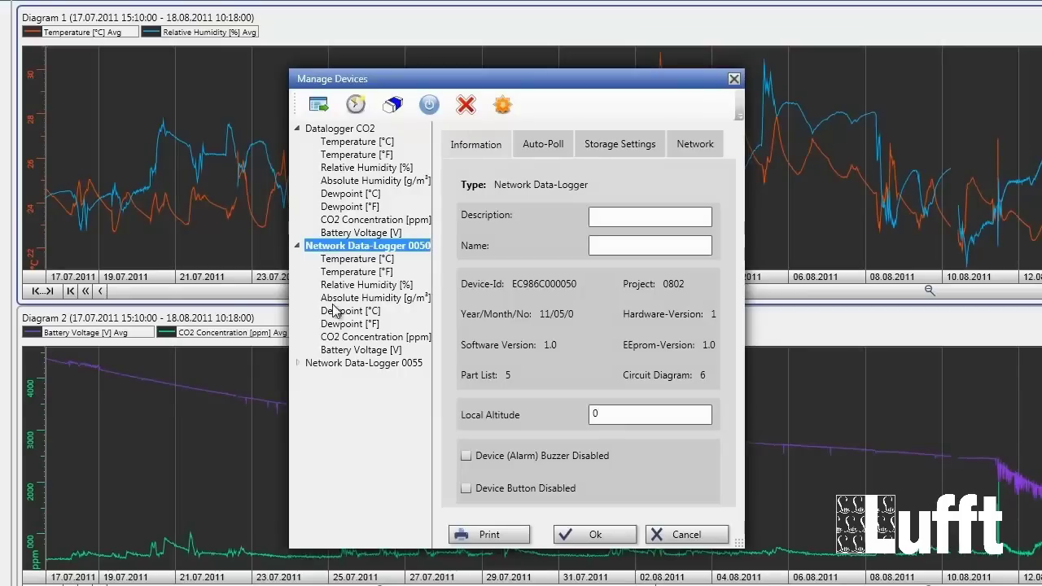
pyautogui.doubleClick(333, 364)
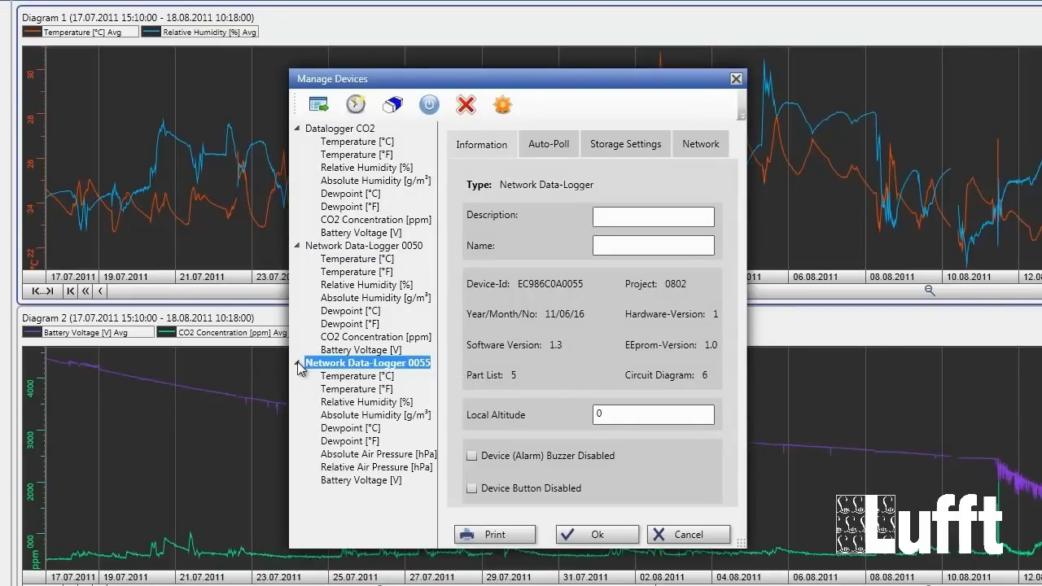
pyautogui.click(299, 365)
pyautogui.click(298, 248)
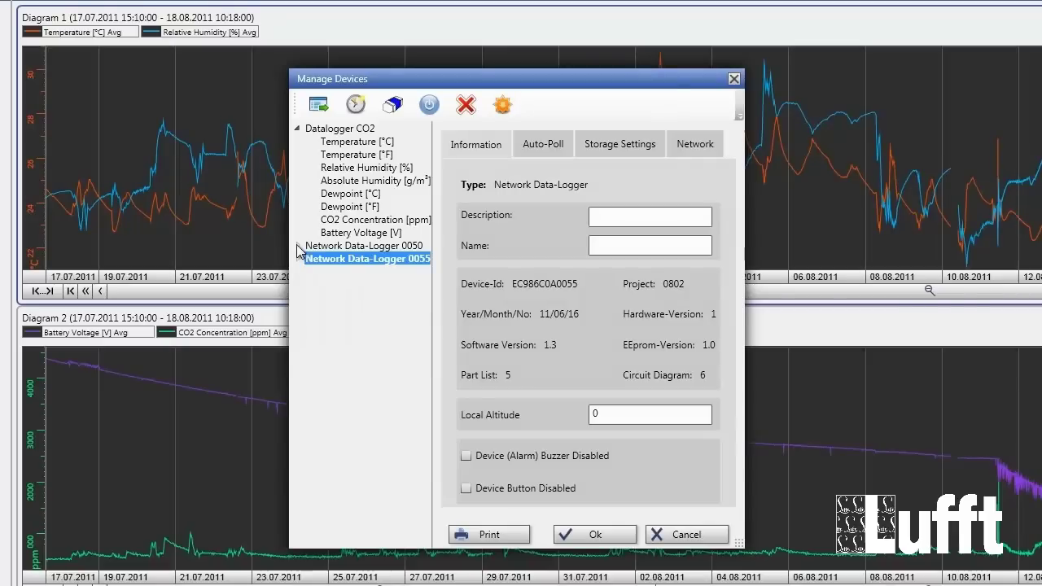
pyautogui.click(341, 130)
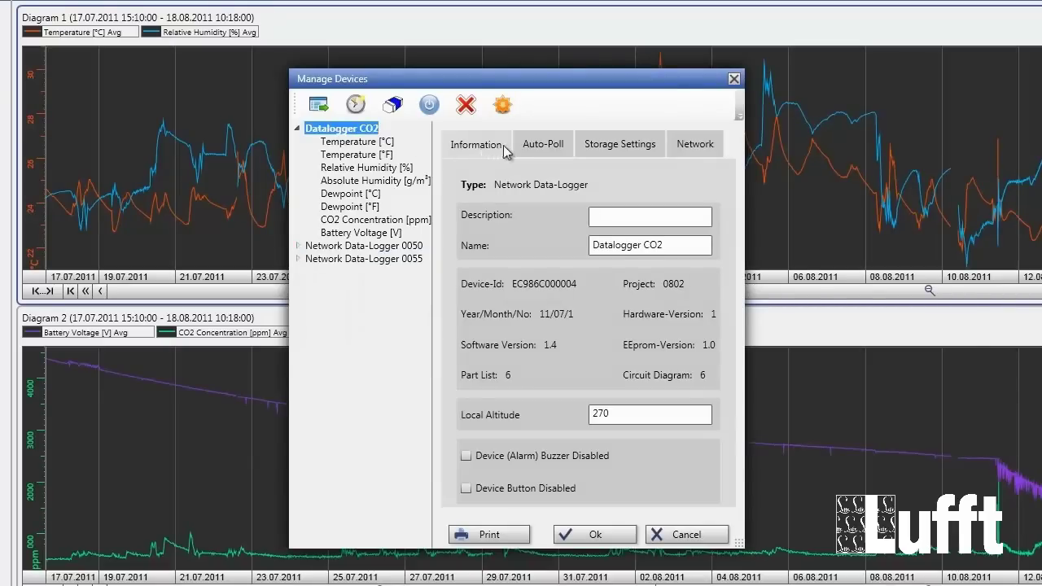
# Activate Auto-Poll for Datalogger CO2 with a 10 min poll interval and review the available intervals.
pyautogui.click(543, 148)
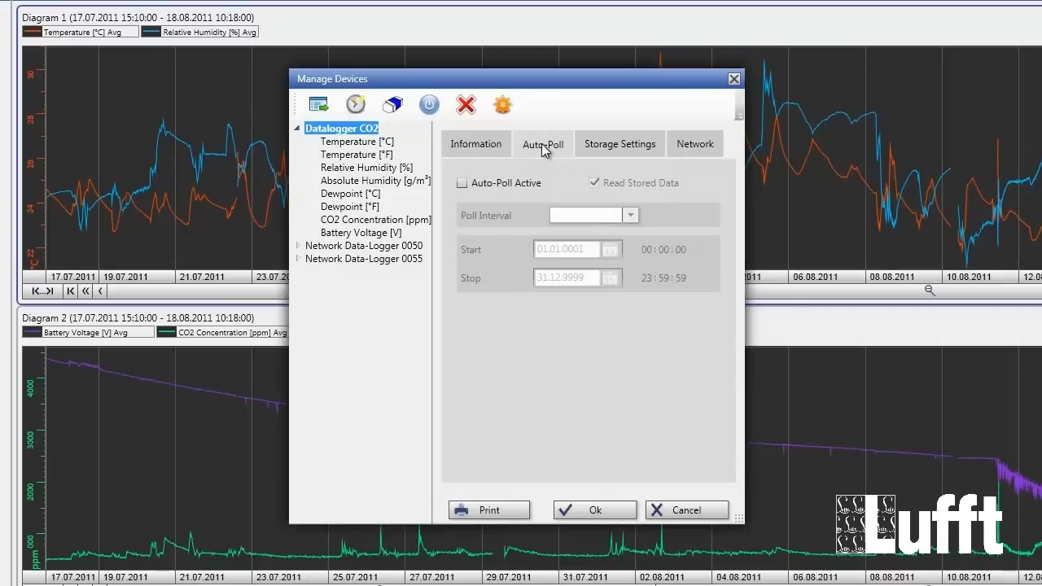
pyautogui.click(462, 184)
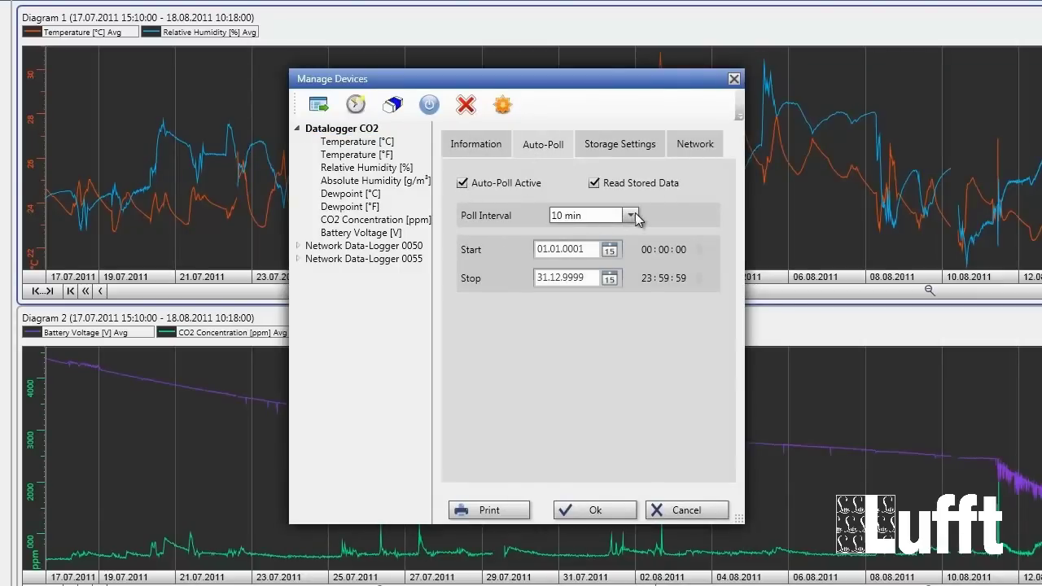
pyautogui.click(631, 216)
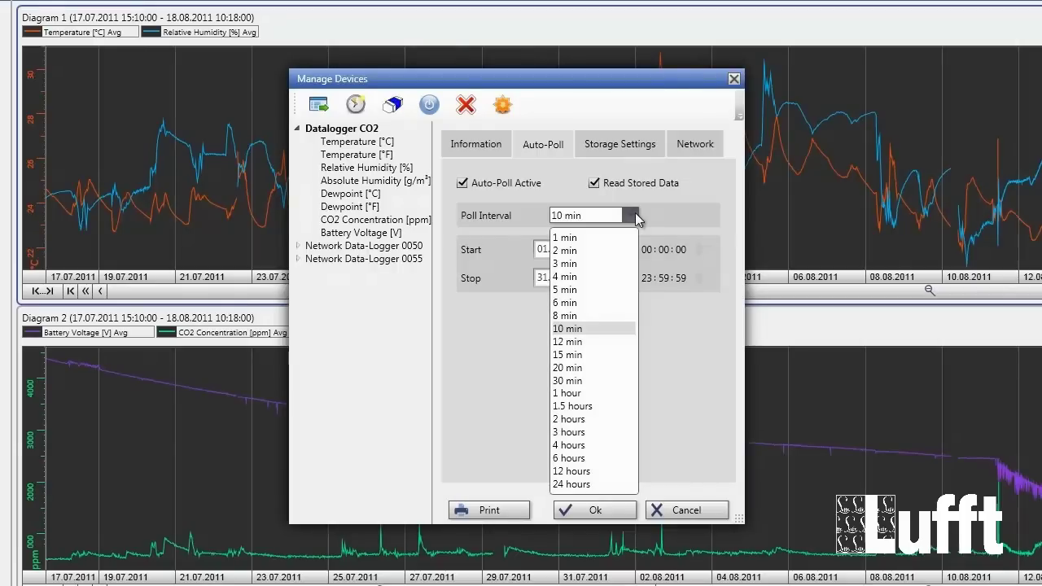
pyautogui.click(635, 216)
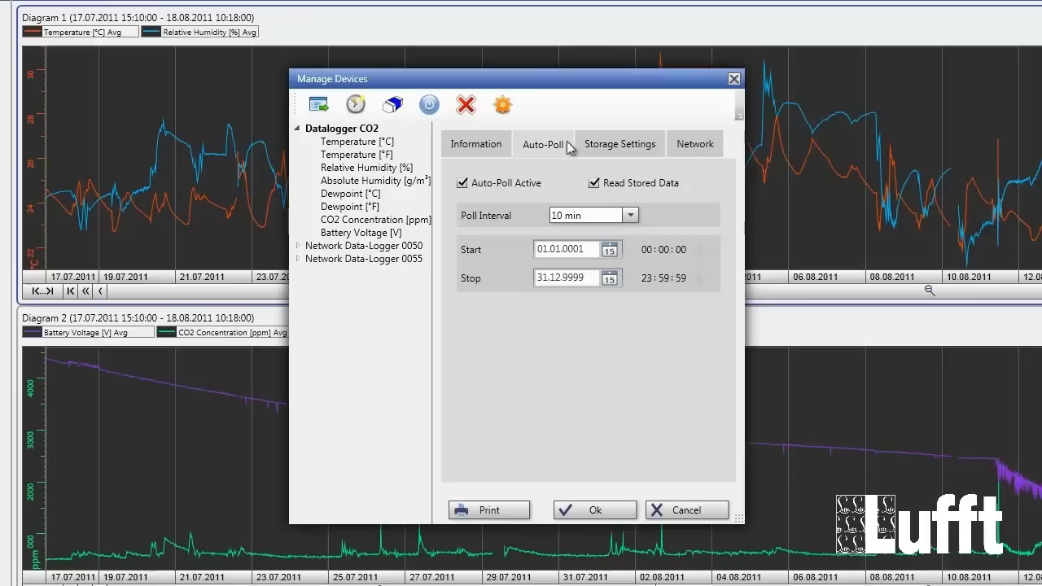
# Examine the sample interval and store interval choices in the storage settings of Datalogger CO2.
pyautogui.click(621, 146)
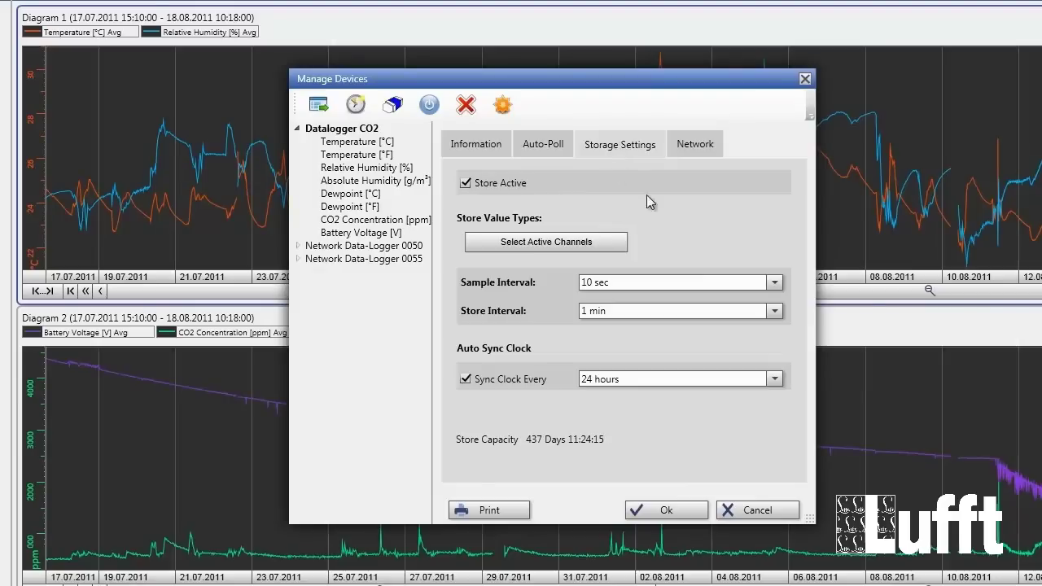
pyautogui.click(774, 285)
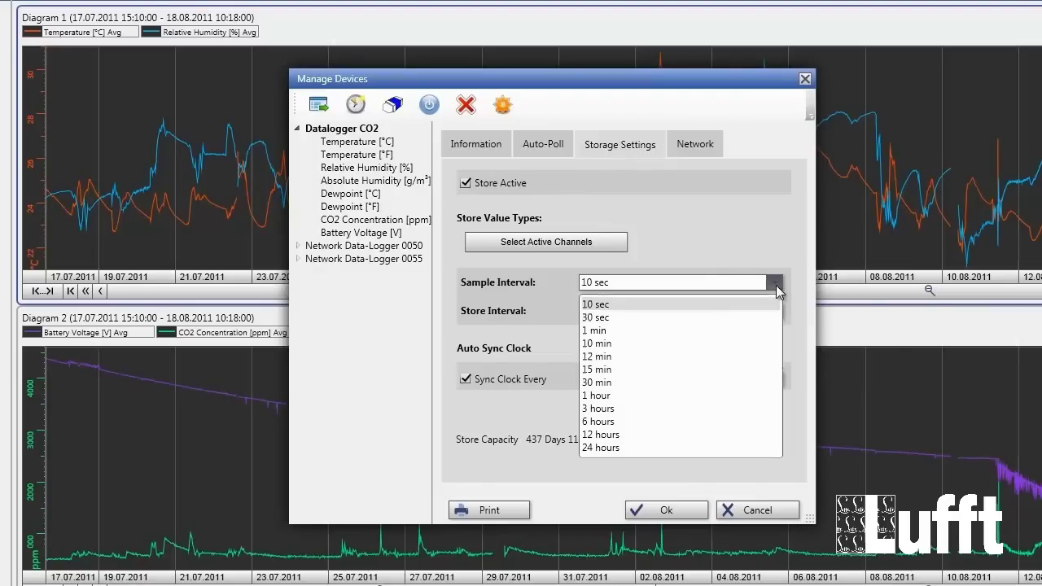
pyautogui.click(777, 289)
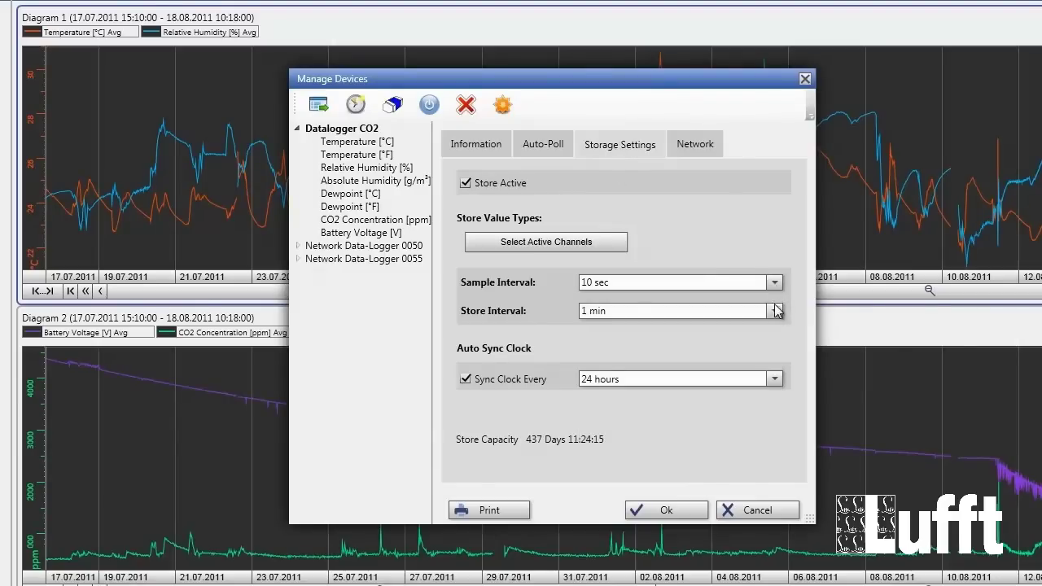
pyautogui.click(774, 313)
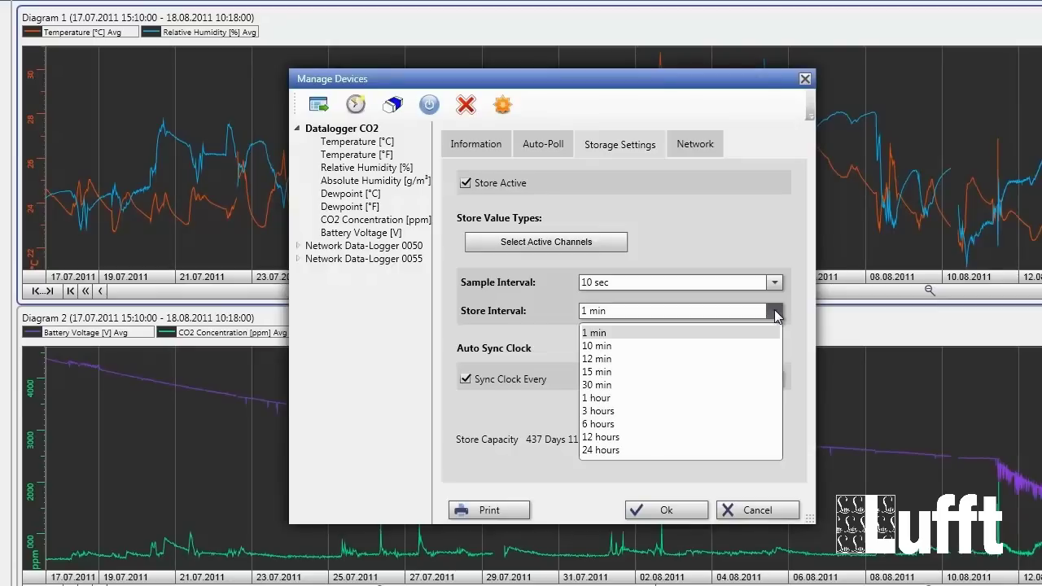
pyautogui.click(776, 315)
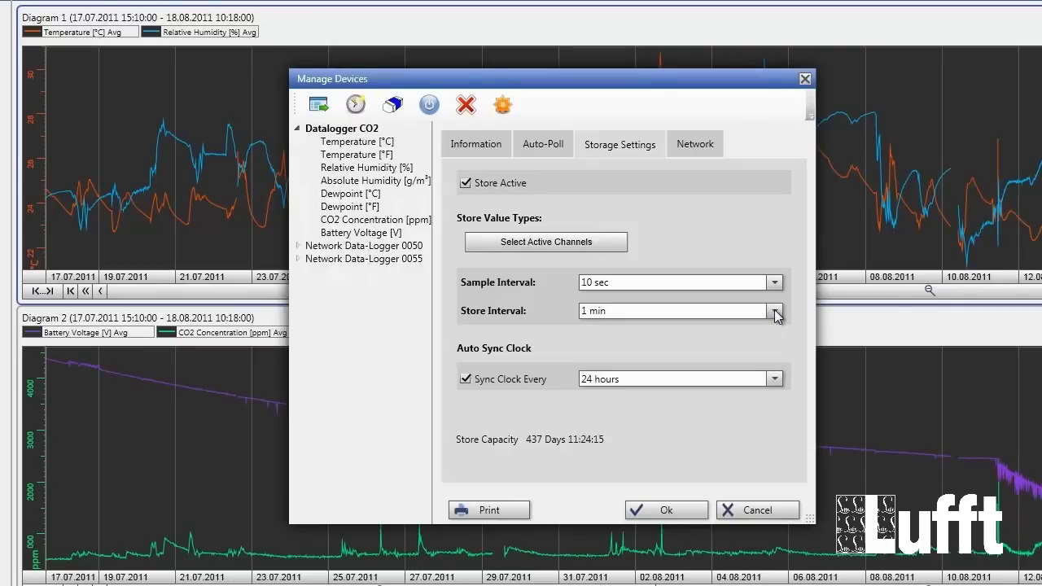
# View the logger's network configuration, and review and confirm the active sensor channels selected for storage.
pyautogui.click(696, 145)
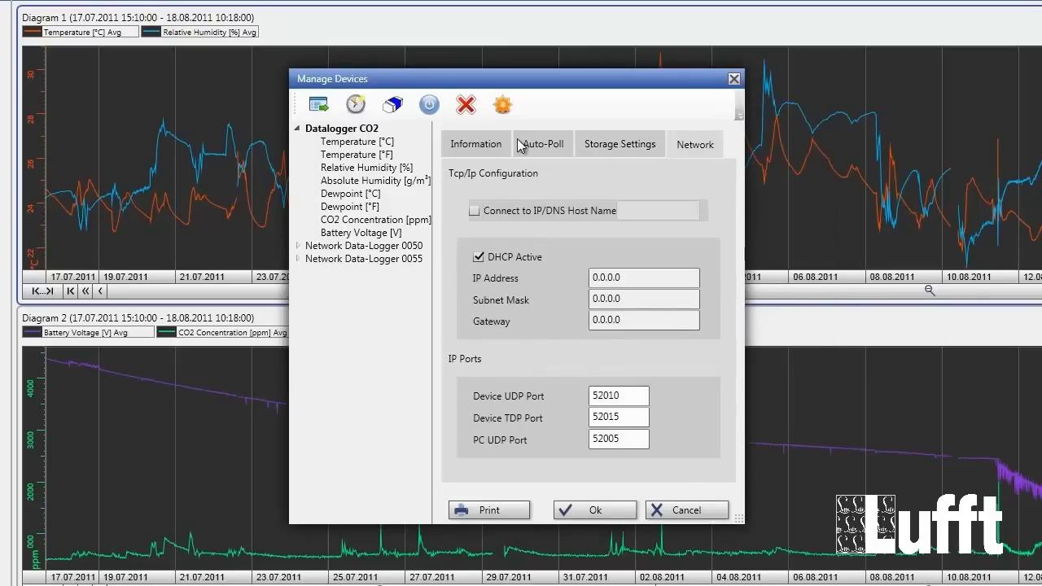
pyautogui.click(478, 145)
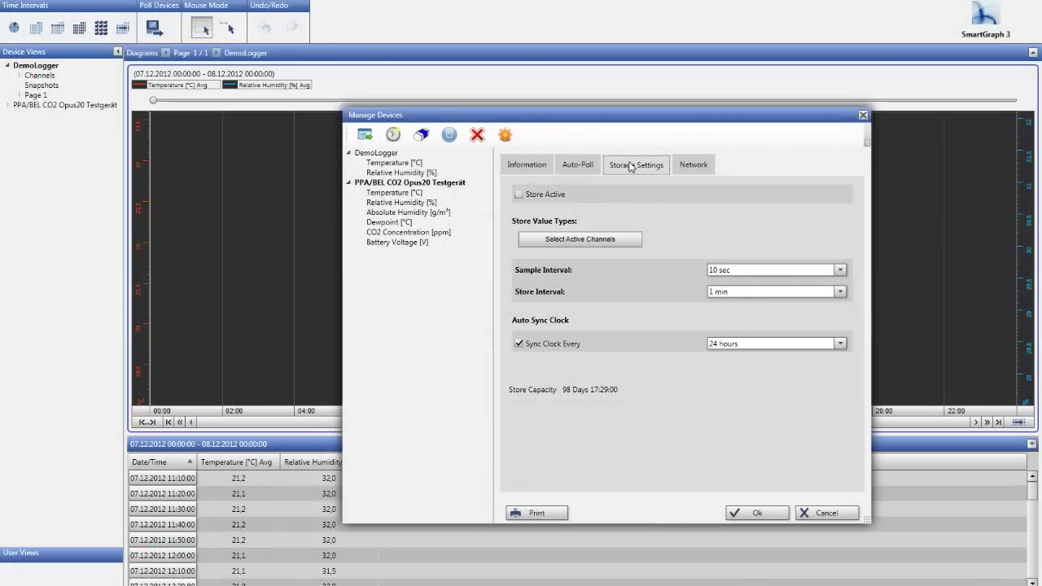
pyautogui.click(590, 245)
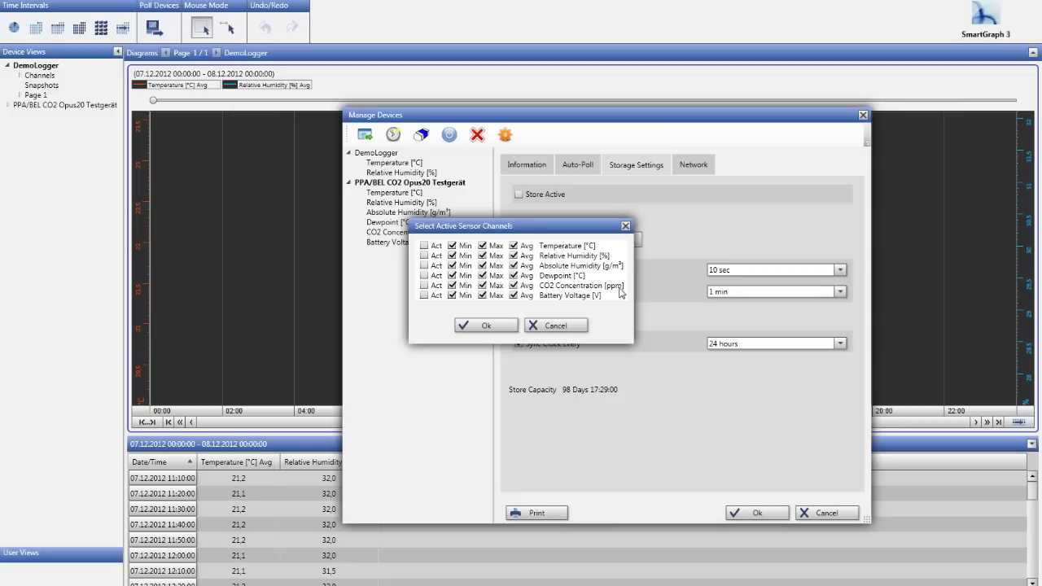
pyautogui.click(482, 326)
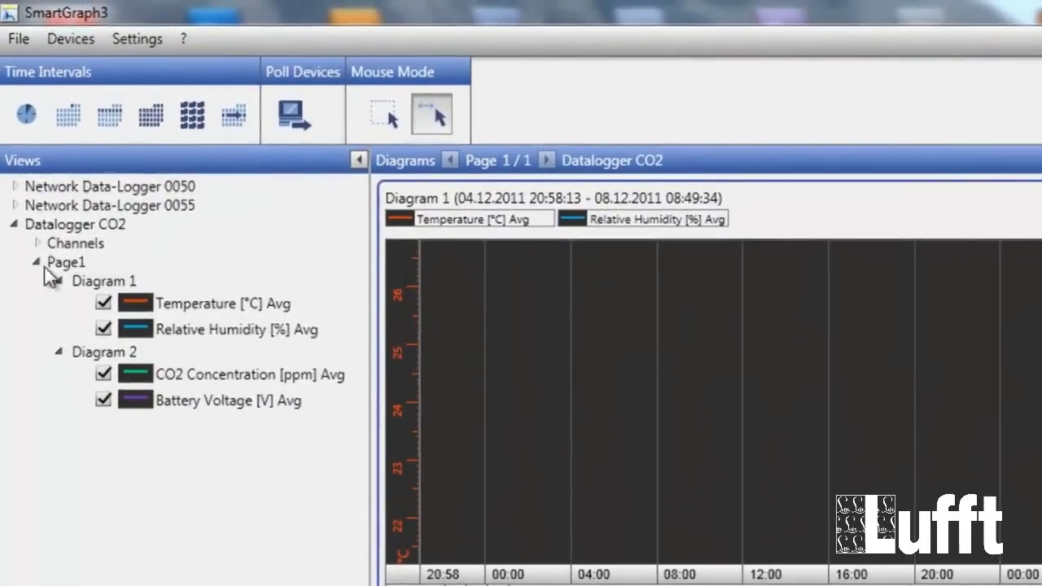
# Poll the stored data of Datalogger CO2 using the start date and time 12.12.2011 11:40:00.
pyautogui.click(48, 224)
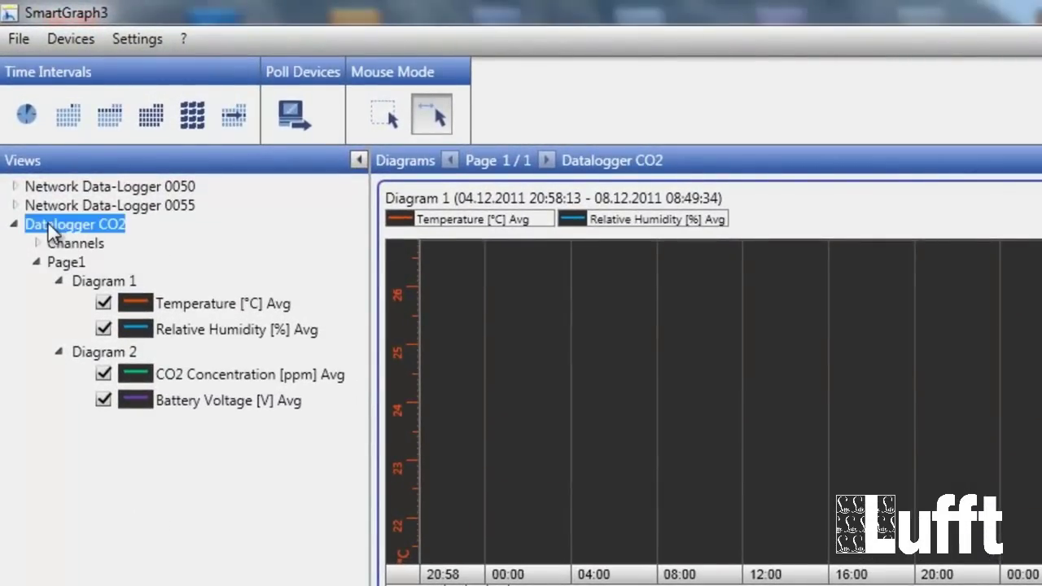
pyautogui.click(73, 38)
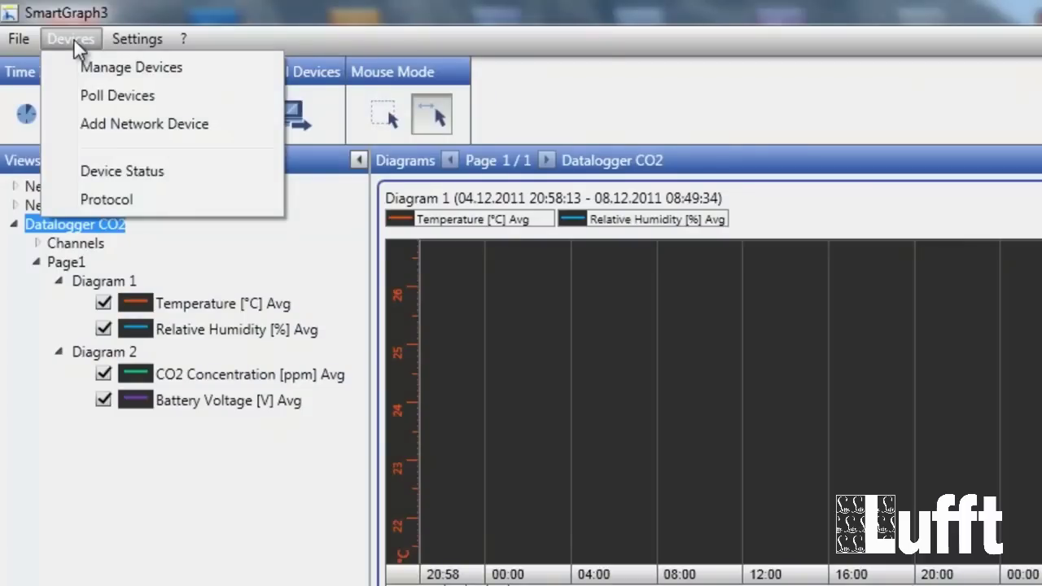
pyautogui.click(102, 92)
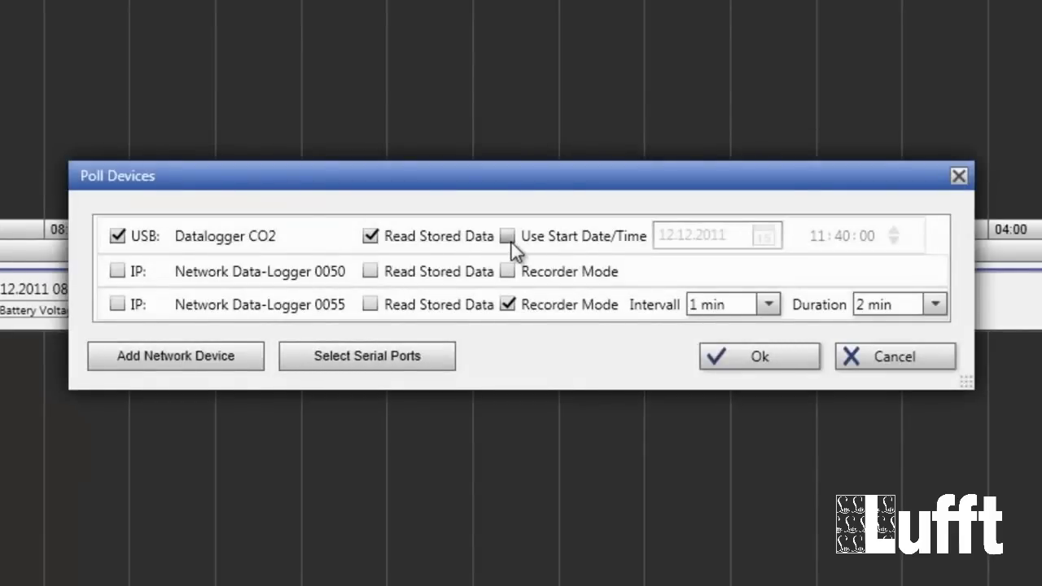
pyautogui.click(511, 242)
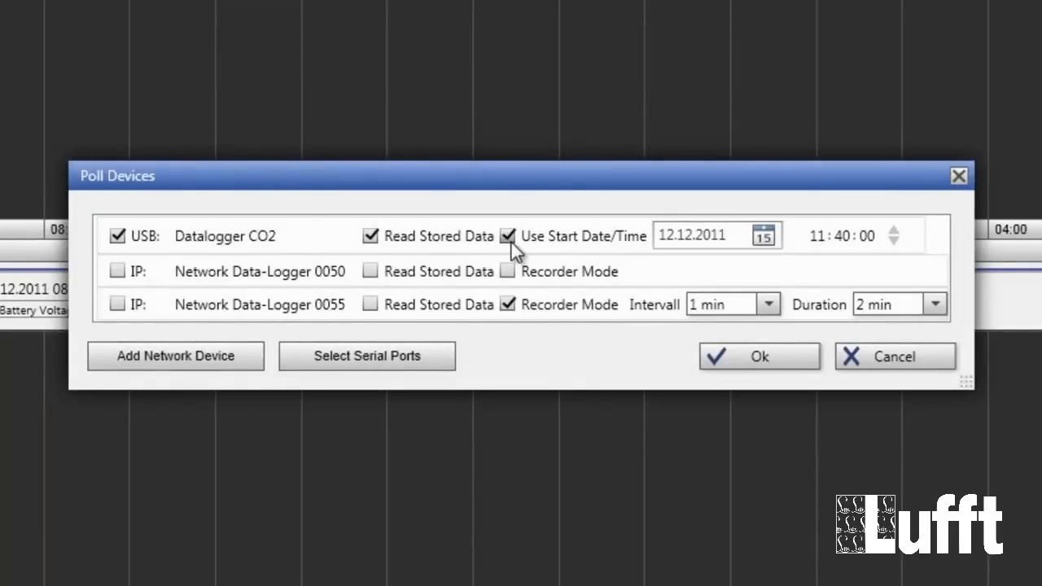
pyautogui.click(760, 362)
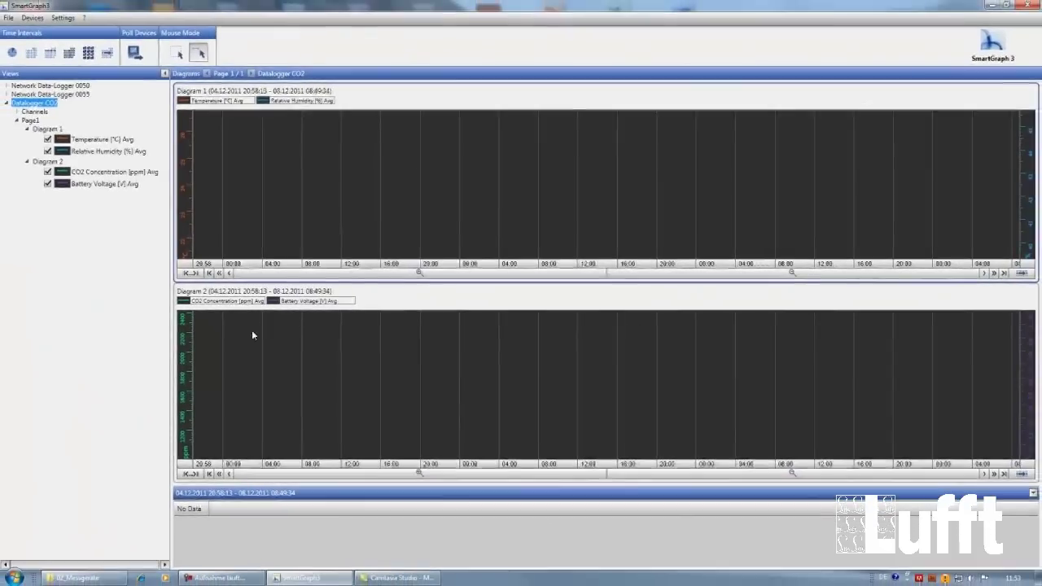
pyautogui.click(1011, 136)
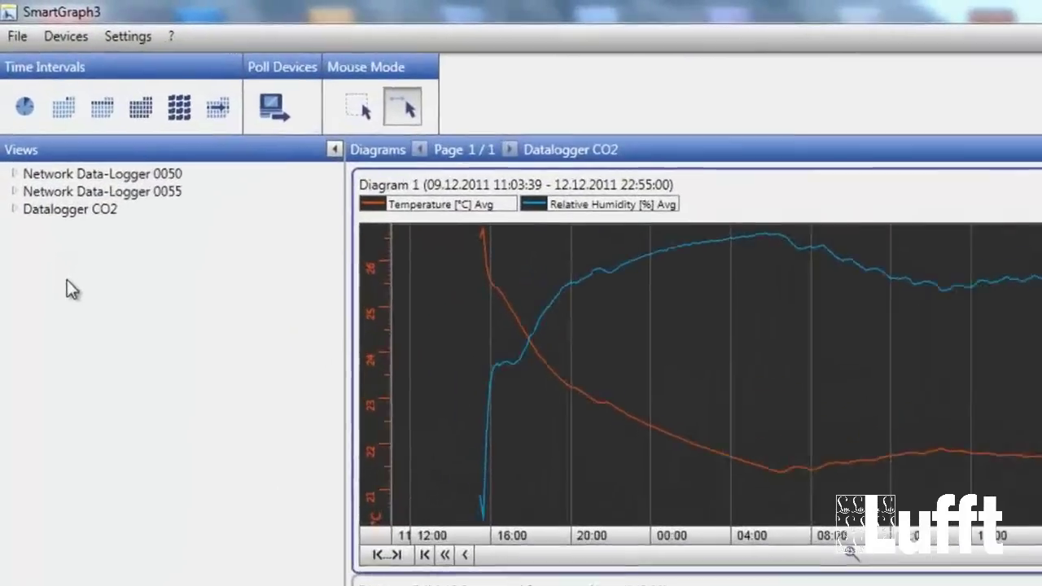
# Review the options for adding a network device, toggle Clear List Before Searching on and off, and close the dialog.
pyautogui.click(79, 38)
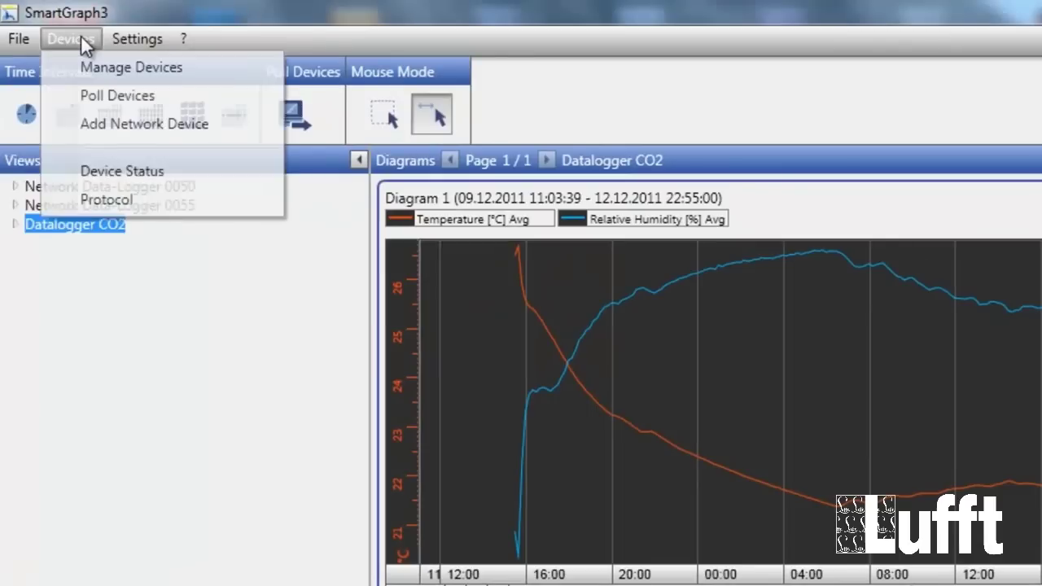
pyautogui.click(112, 126)
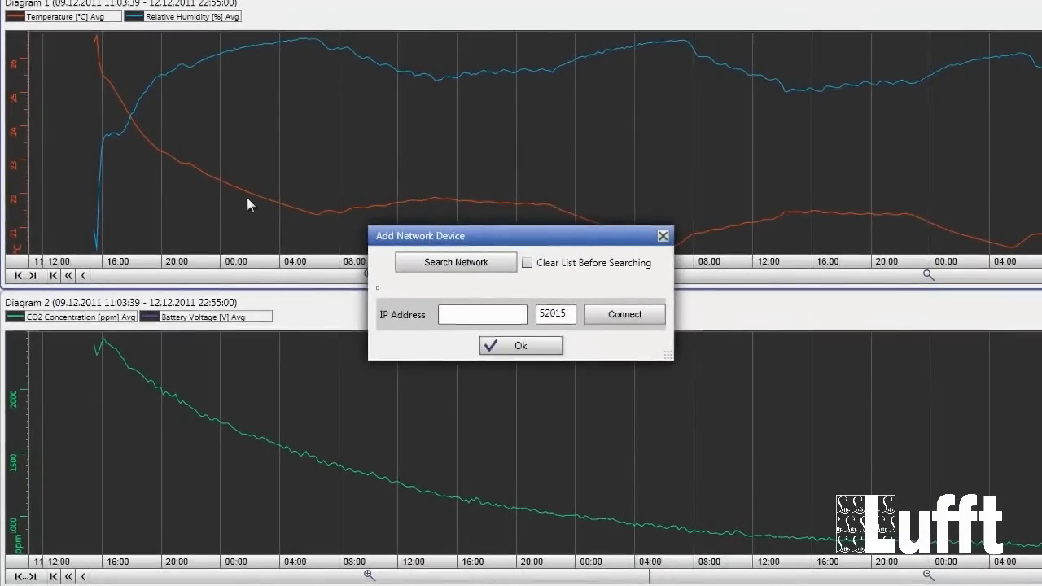
pyautogui.click(528, 263)
pyautogui.click(527, 263)
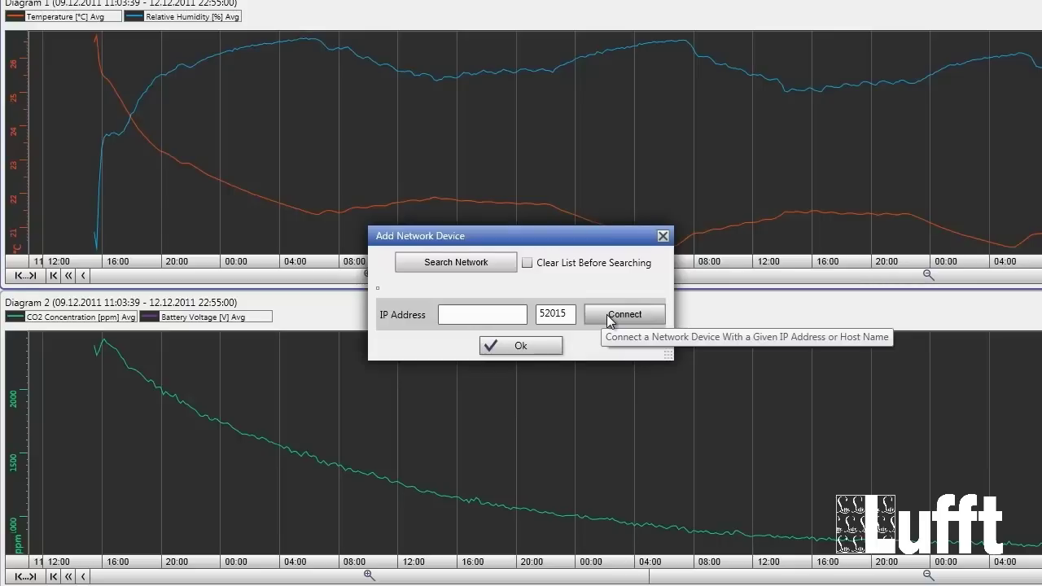
pyautogui.click(519, 349)
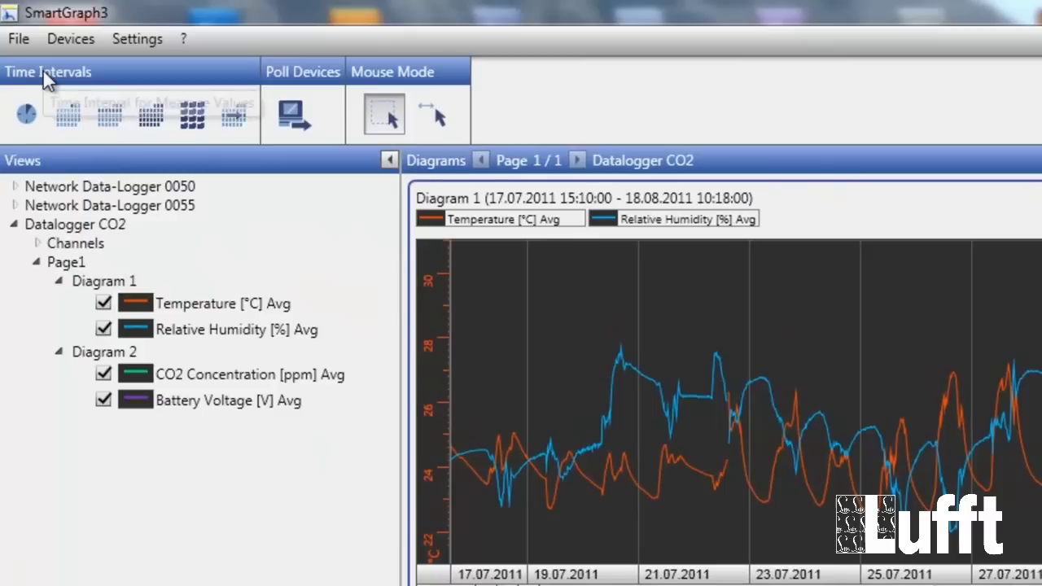
# Display the Datalogger CO2 diagrams over hour, day, week, month and year time intervals in turn.
pyautogui.click(30, 111)
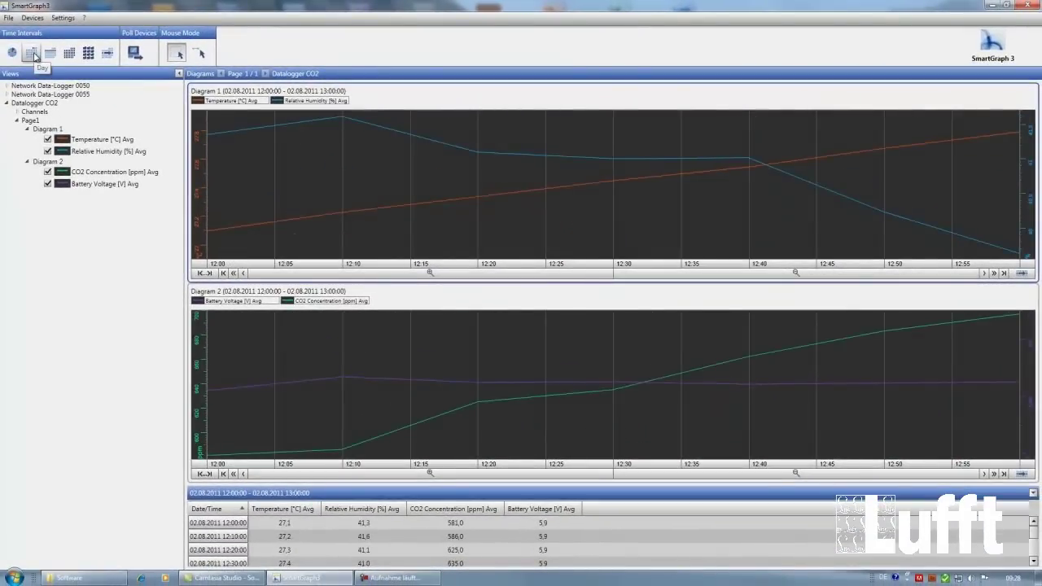
pyautogui.click(35, 56)
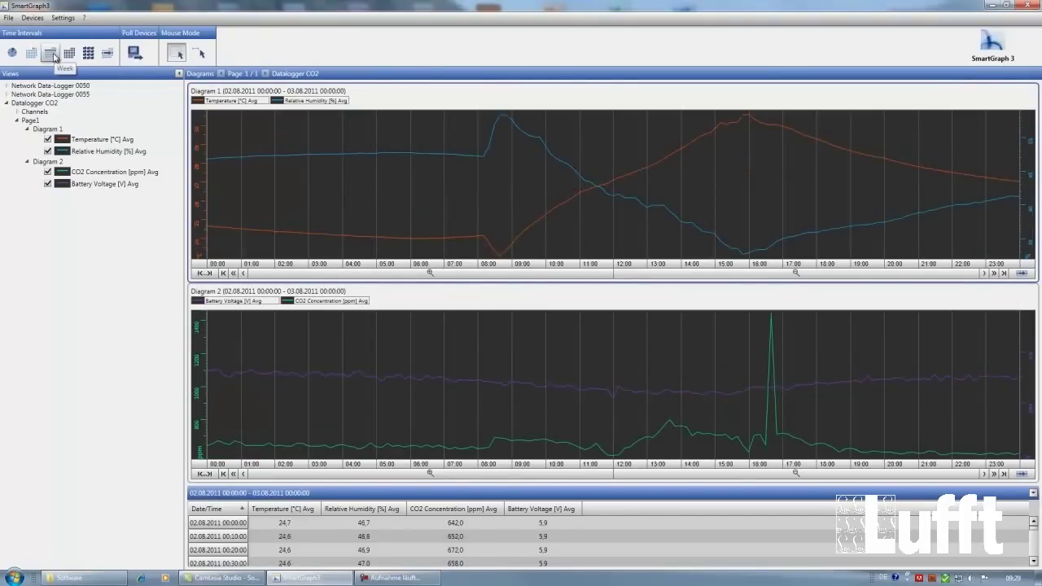
pyautogui.click(51, 55)
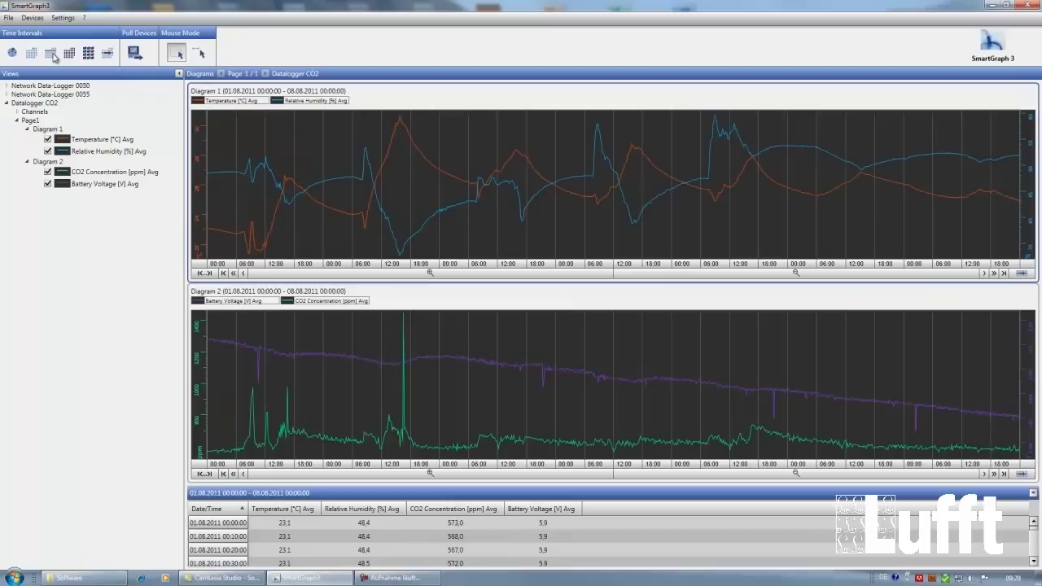
pyautogui.click(70, 54)
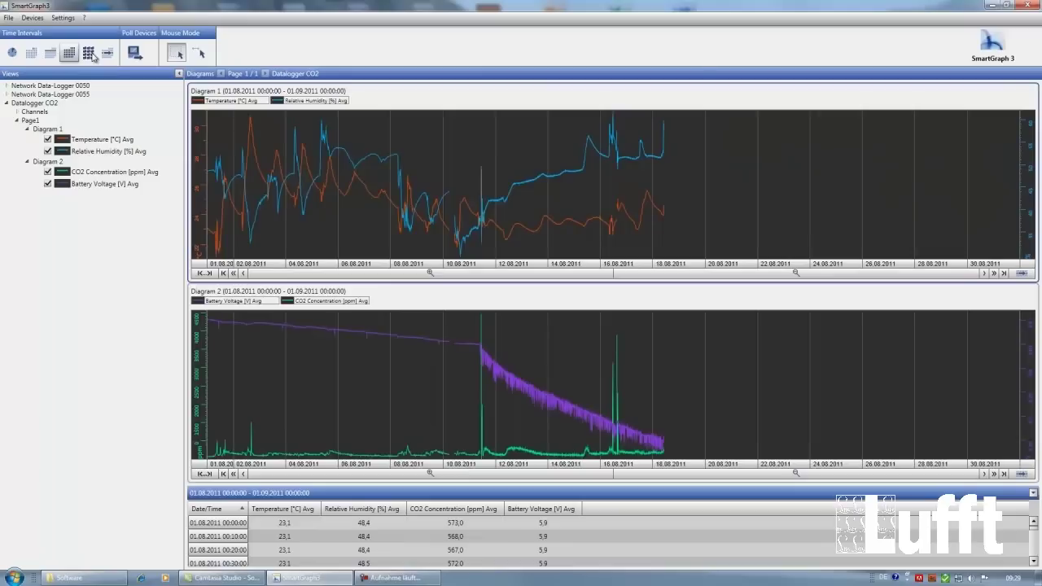
pyautogui.click(90, 54)
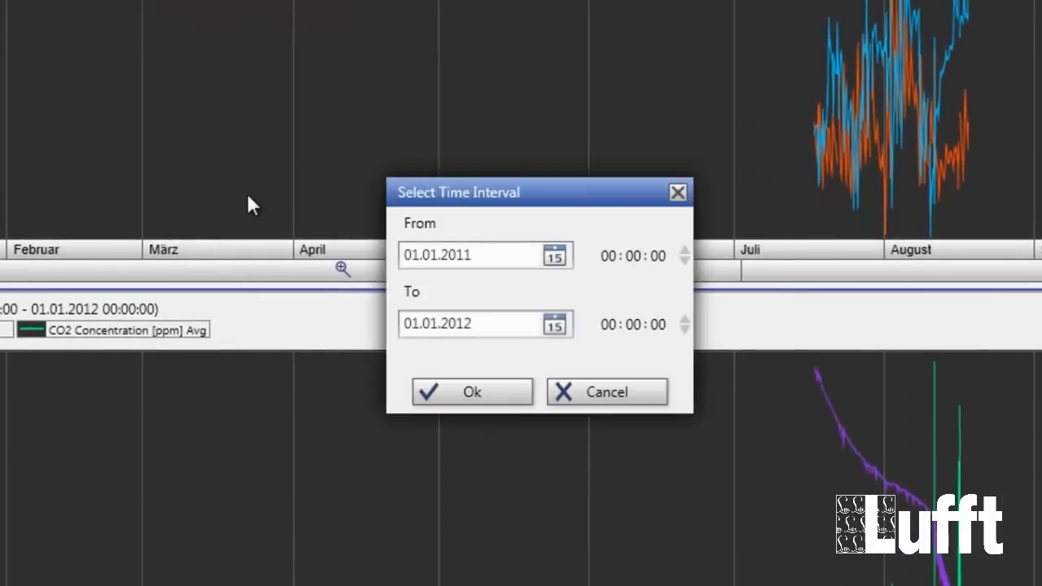
# Set the start date of the custom time interval to 20.07.2011.
pyautogui.click(555, 257)
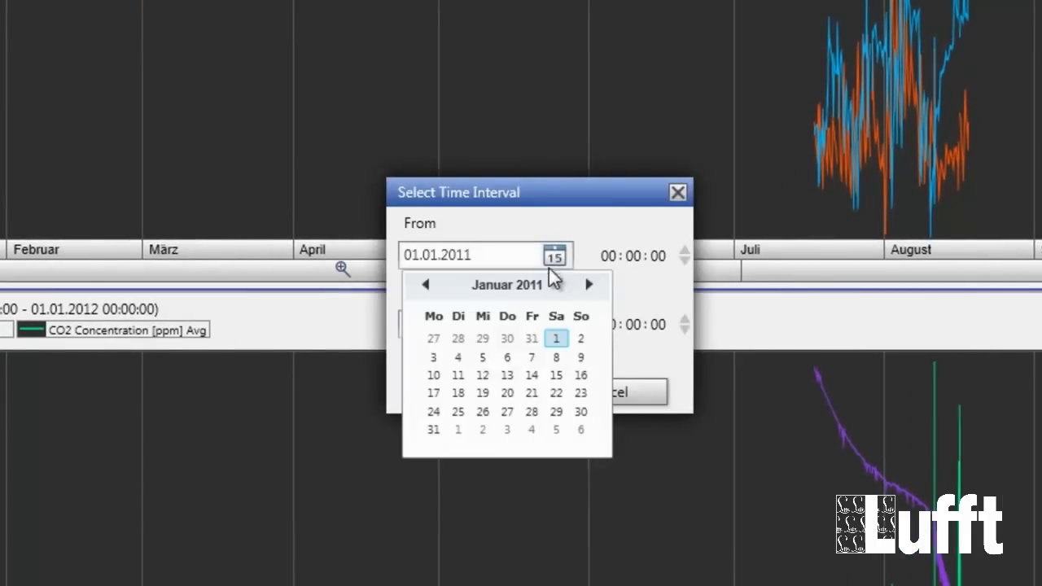
pyautogui.click(589, 286)
pyautogui.click(588, 286)
pyautogui.click(588, 286)
pyautogui.click(589, 286)
pyautogui.click(589, 286)
pyautogui.click(589, 286)
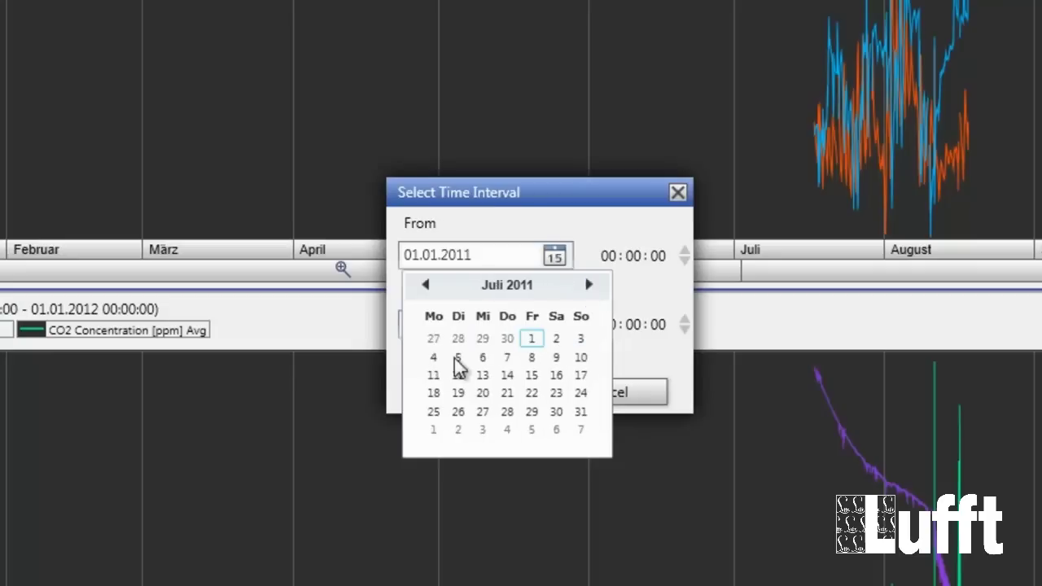
pyautogui.click(486, 393)
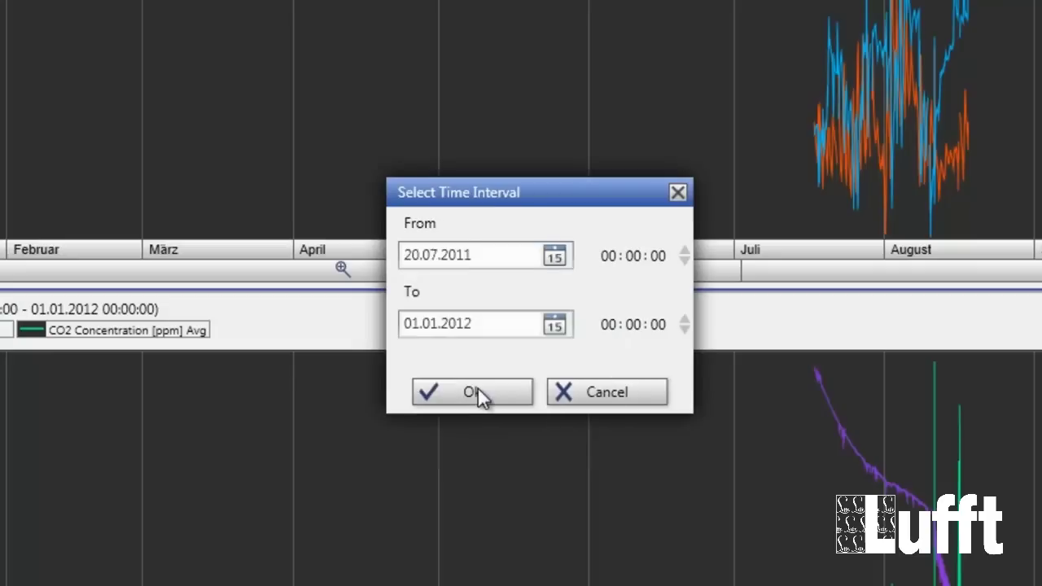
# Set the end date of the custom time interval to 18.08.2011.
pyautogui.click(557, 326)
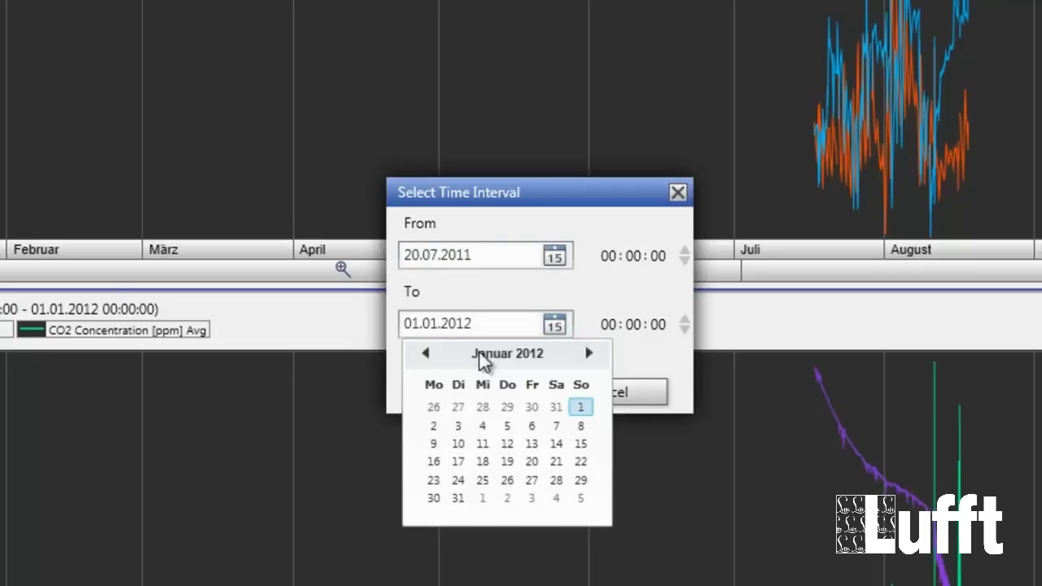
pyautogui.click(425, 354)
pyautogui.click(425, 355)
pyautogui.click(425, 354)
pyautogui.click(425, 354)
pyautogui.click(426, 355)
pyautogui.click(507, 462)
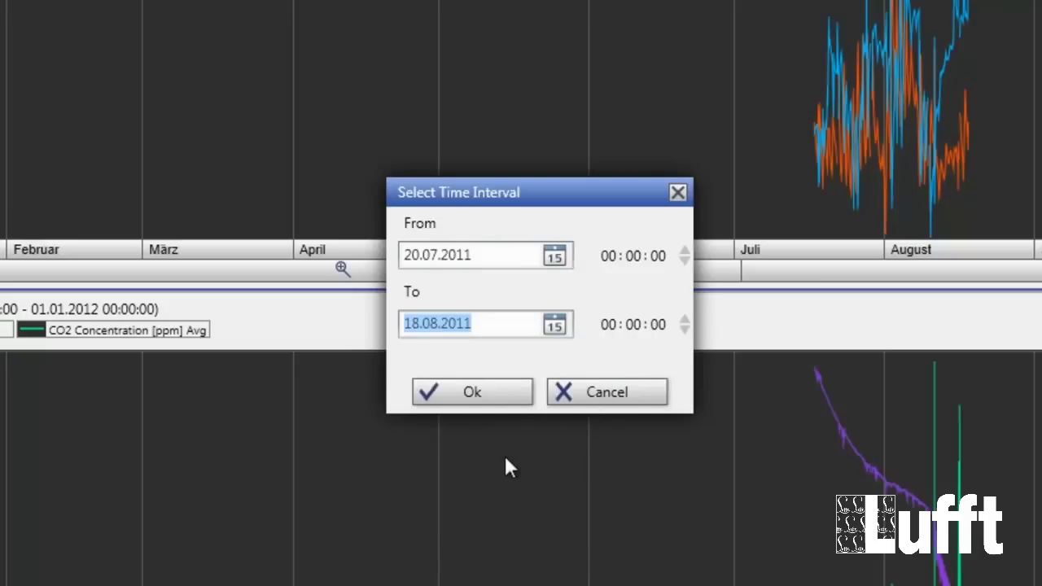
# Set the interval's end time to 12:00:00 and apply the custom time interval to the diagrams.
pyautogui.click(607, 322)
pyautogui.write('1')
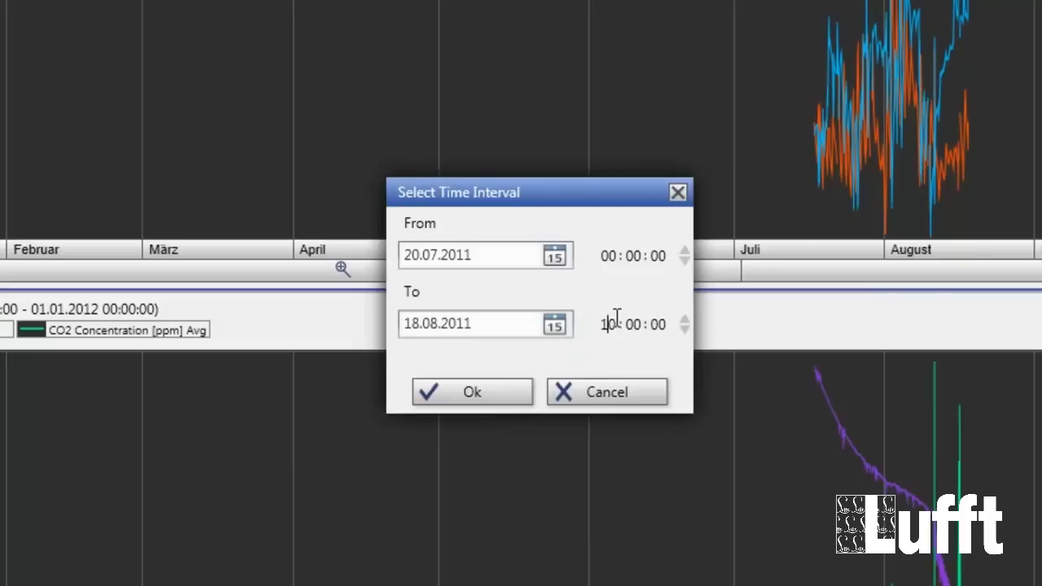
pyautogui.click(685, 320)
pyautogui.click(685, 320)
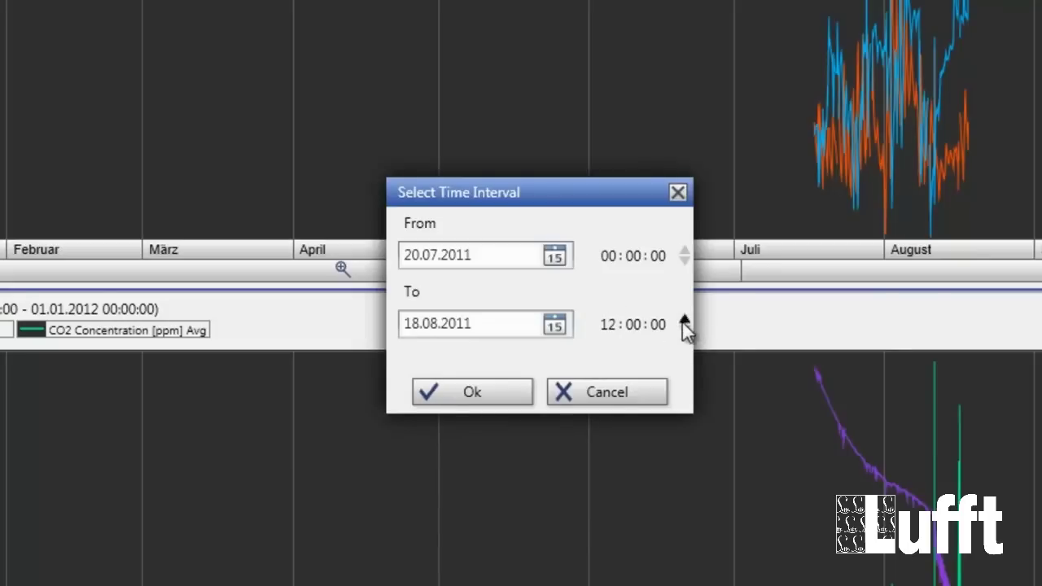
pyautogui.click(498, 393)
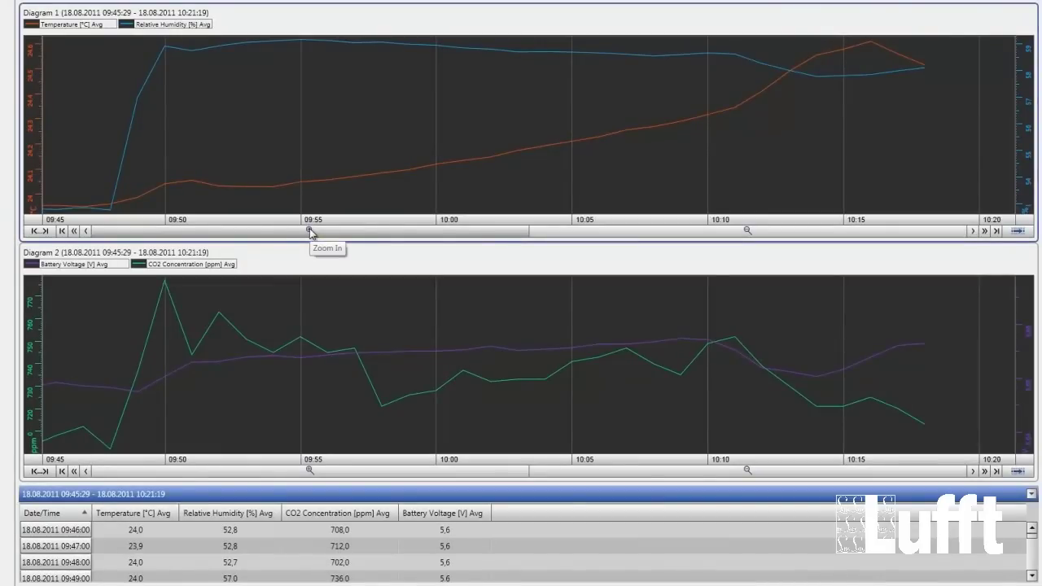
# Zoom in on the time axis of Diagram 1 and zoom back out.
pyautogui.click(311, 232)
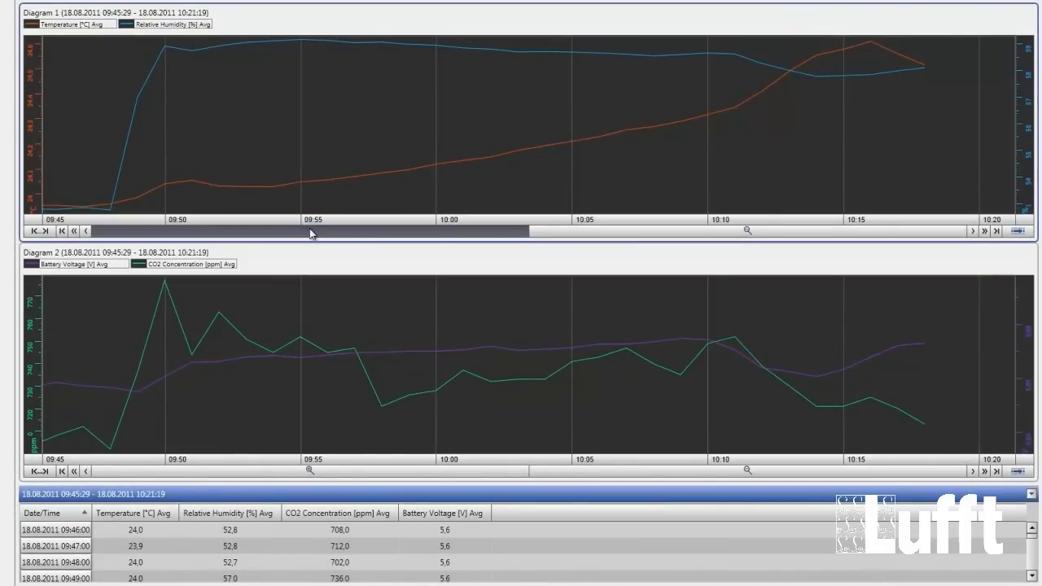
pyautogui.click(310, 232)
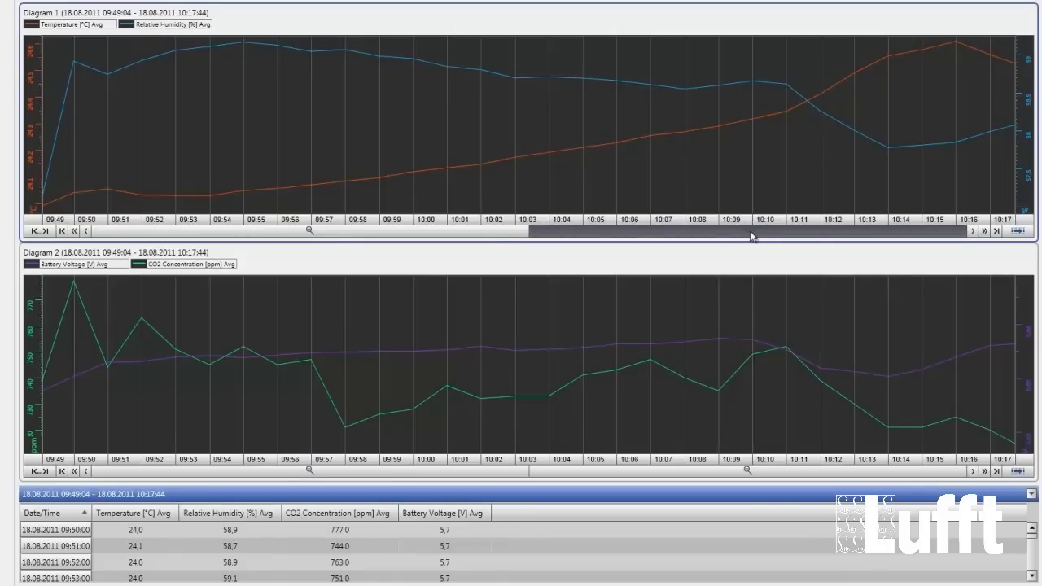
pyautogui.click(749, 232)
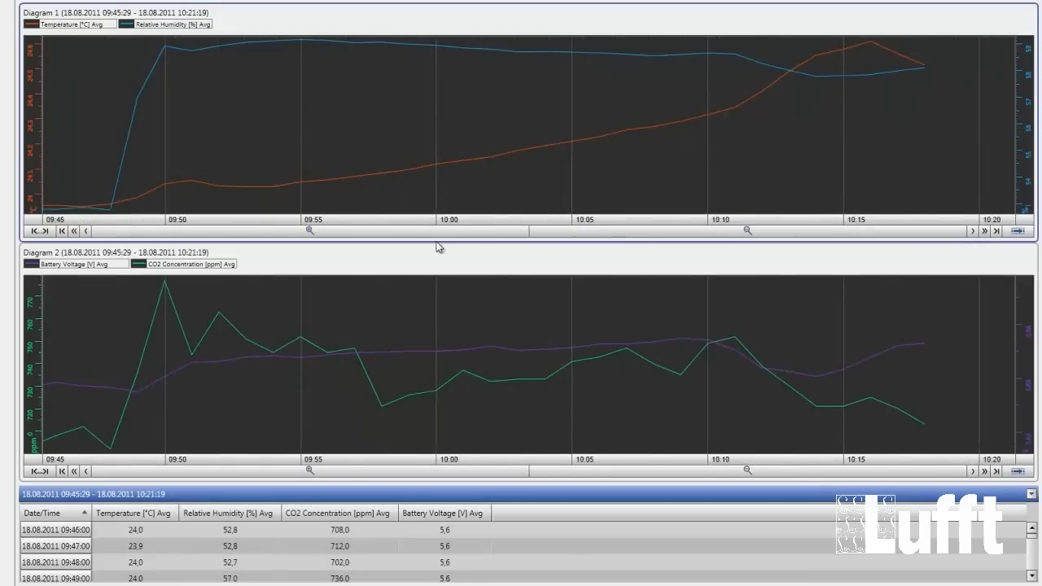
# Move the displayed period back by small steps, by a full interval, and to the beginning of the recorded data.
pyautogui.click(86, 232)
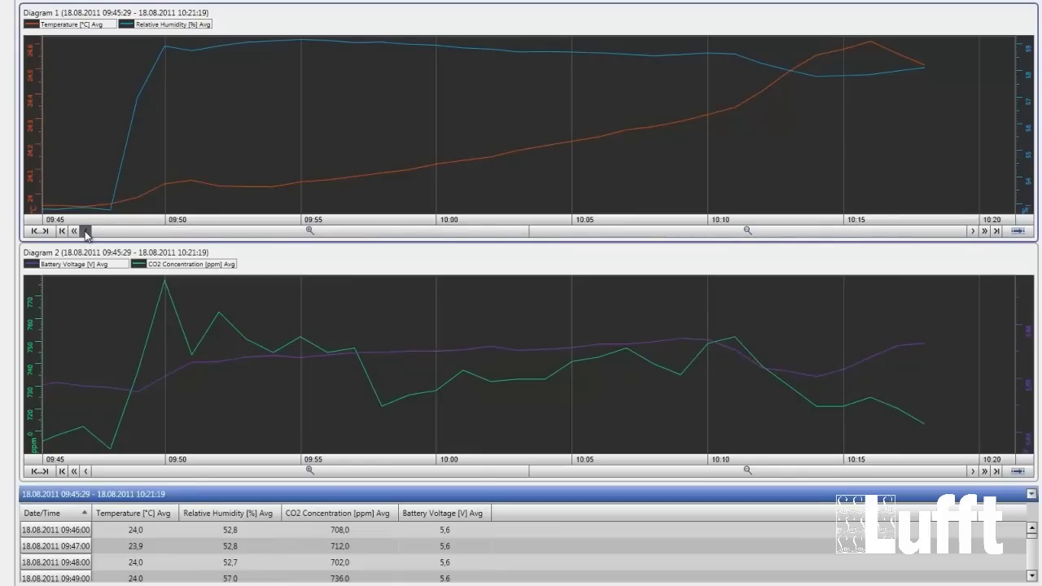
pyautogui.click(87, 232)
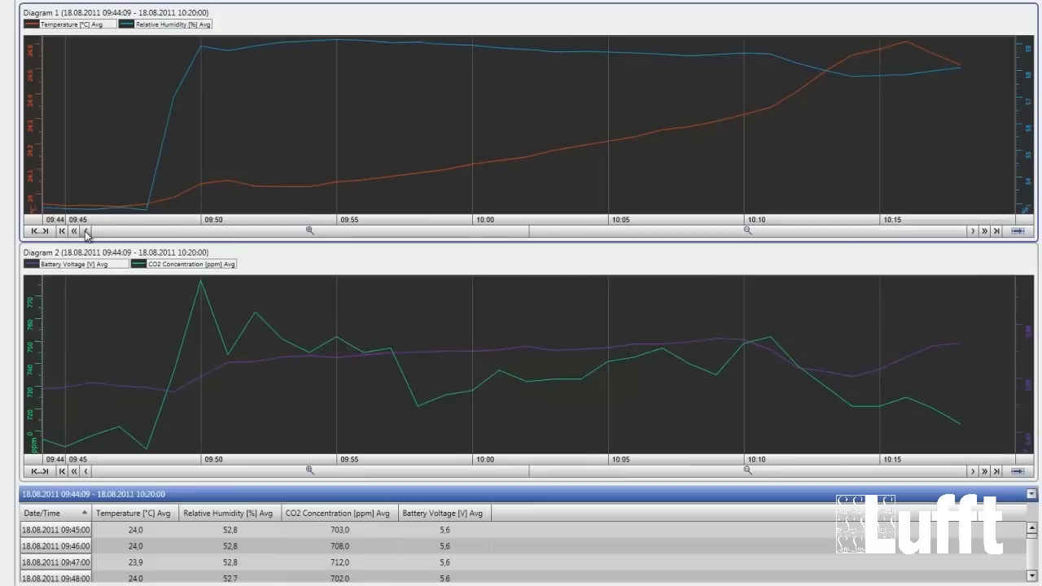
pyautogui.click(74, 232)
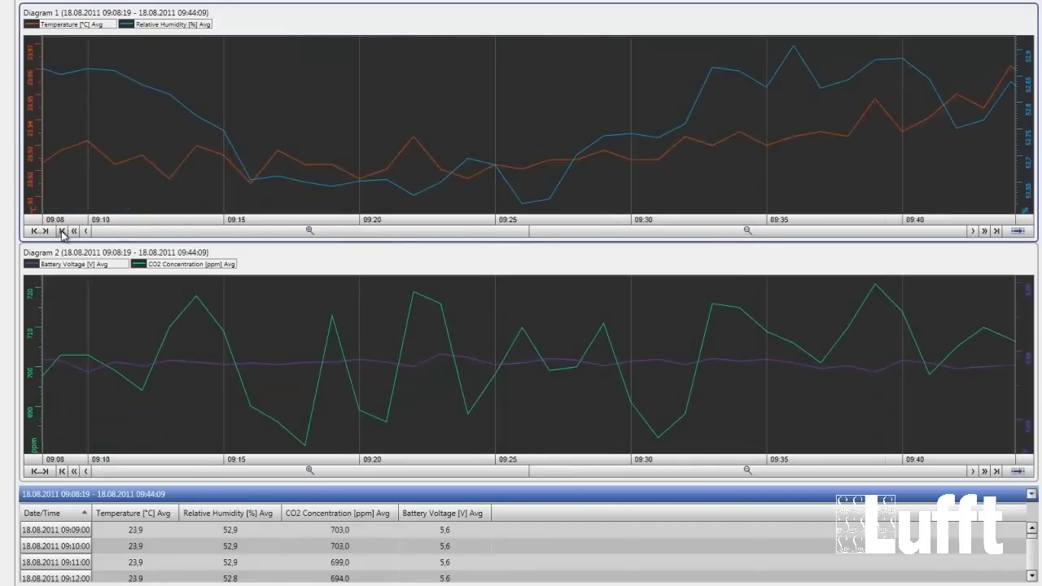
pyautogui.click(61, 231)
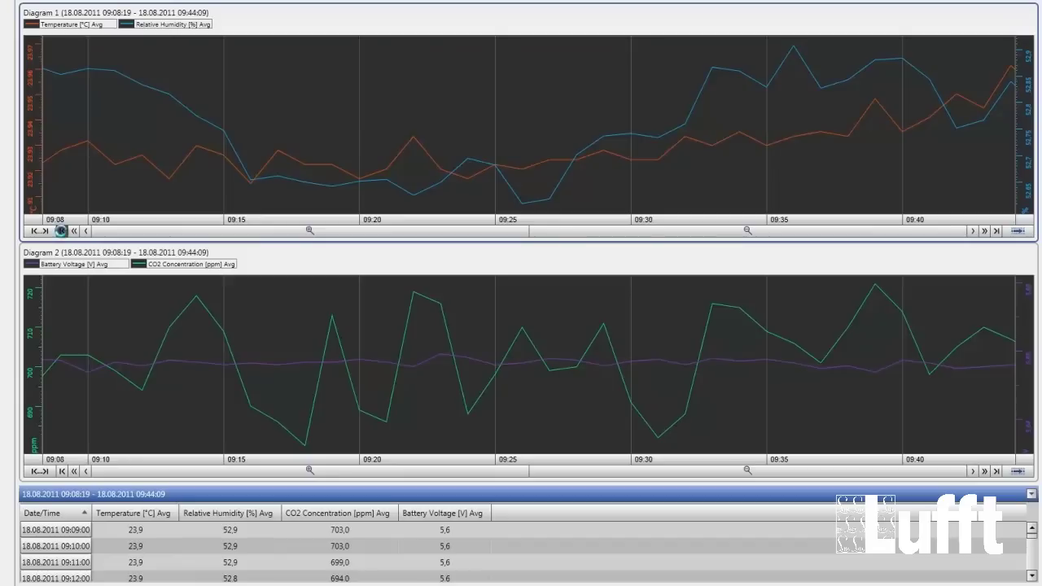
pyautogui.click(62, 232)
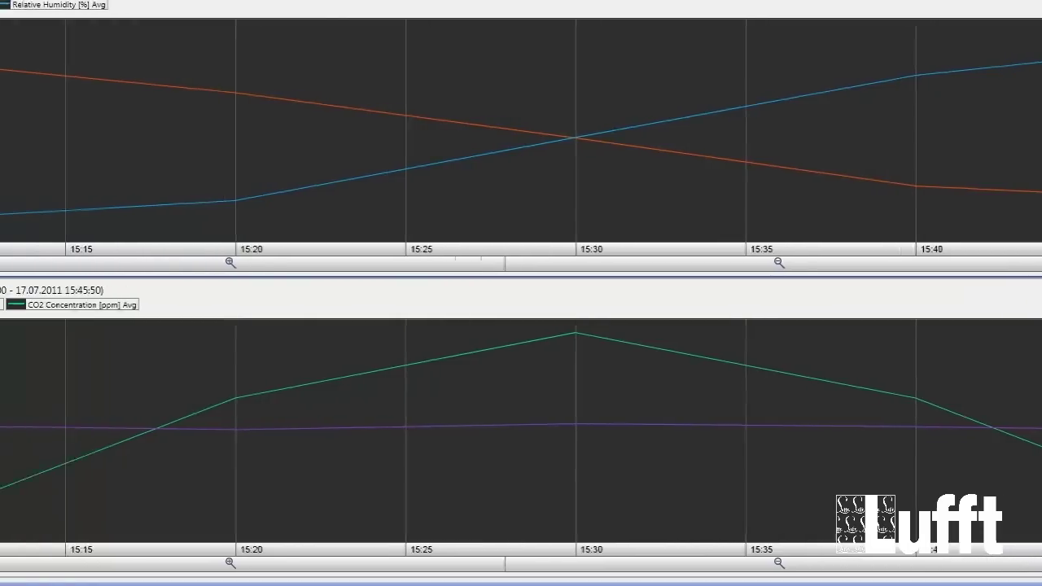
# Extend the displayed time interval to the end date 18.07.2011, and show all data in the diagrams.
pyautogui.click(1011, 264)
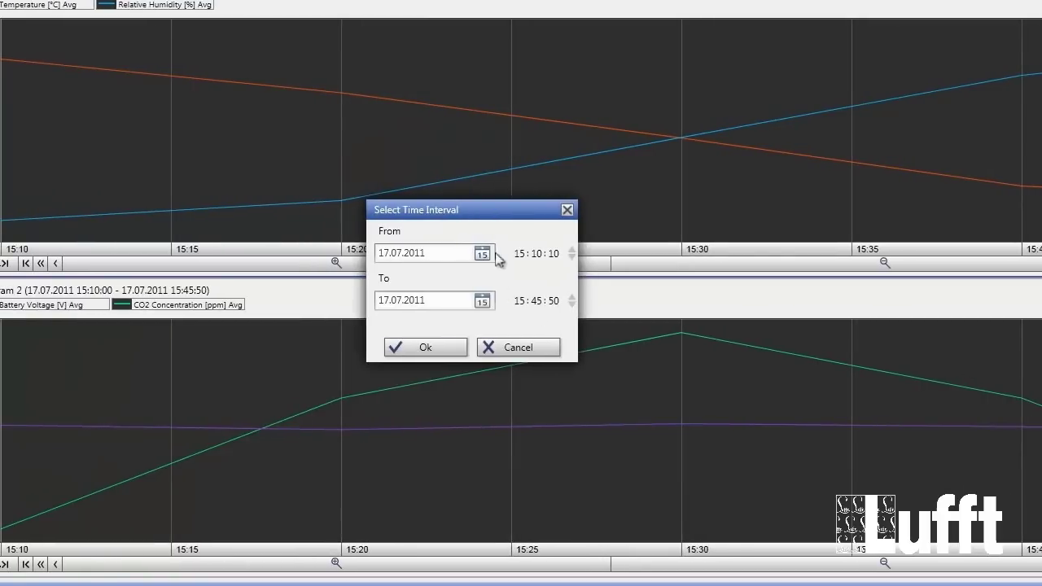
pyautogui.click(486, 300)
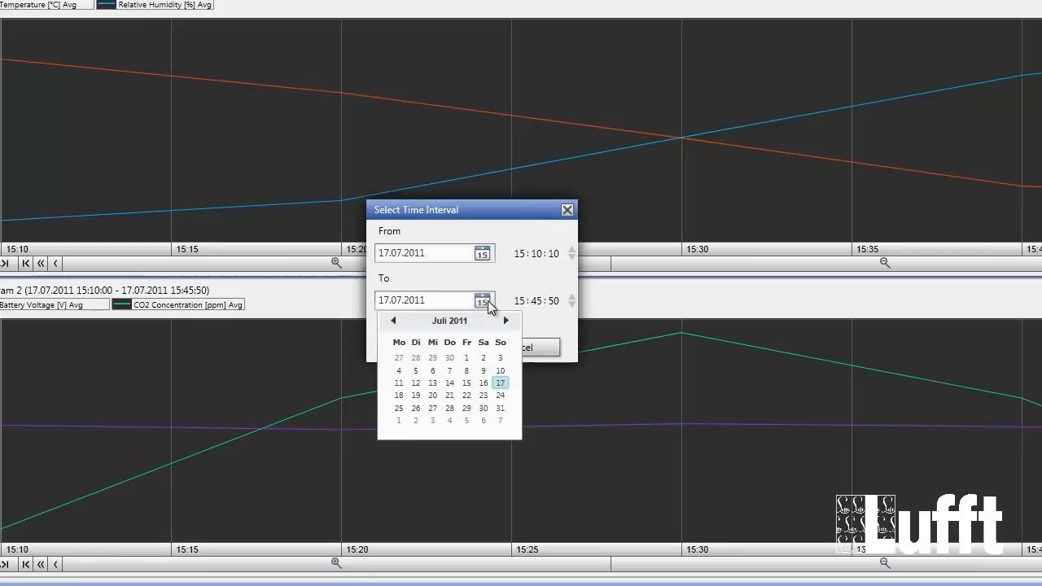
pyautogui.click(399, 395)
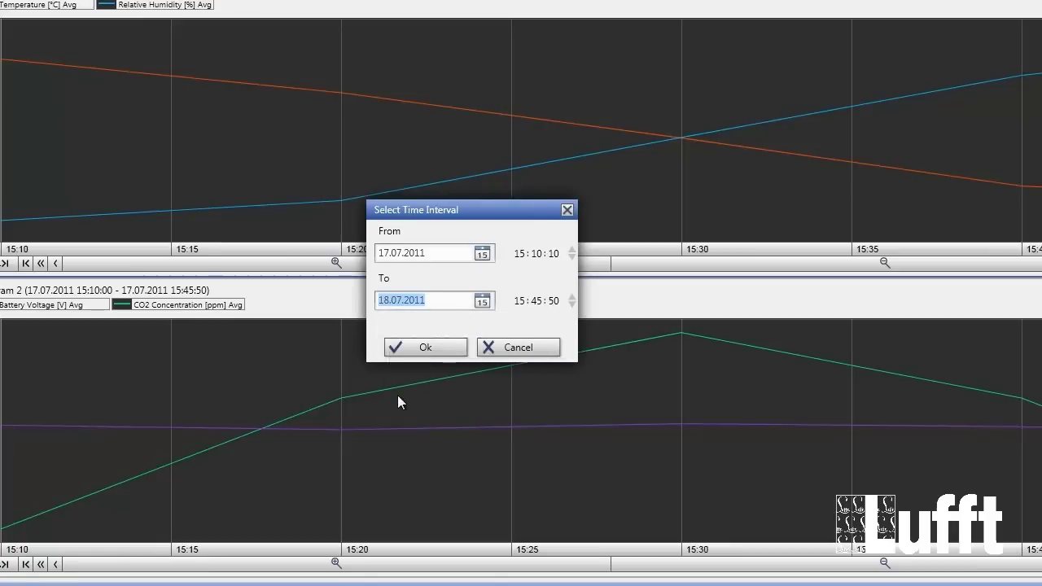
pyautogui.click(439, 346)
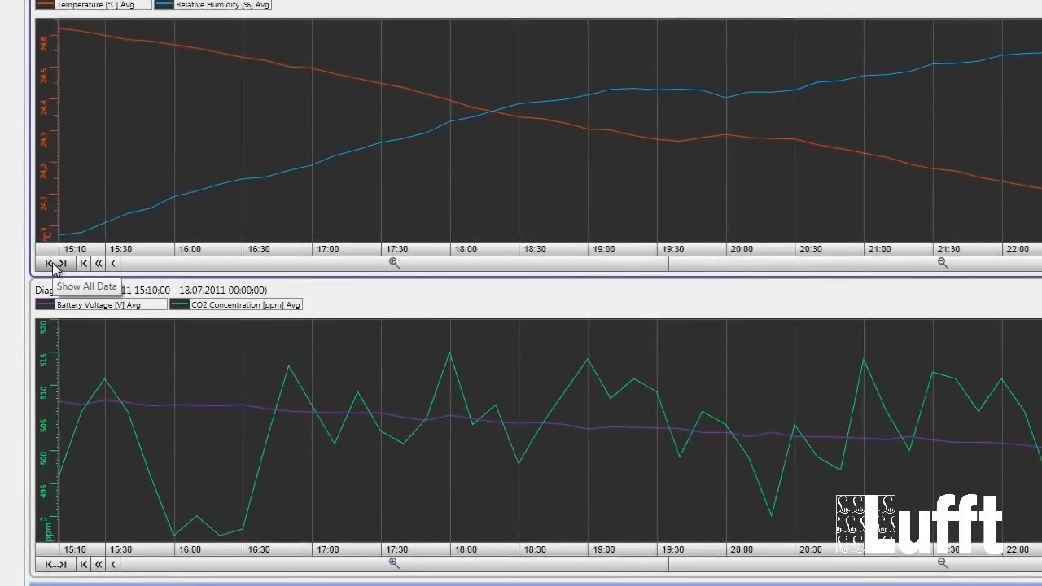
pyautogui.click(52, 264)
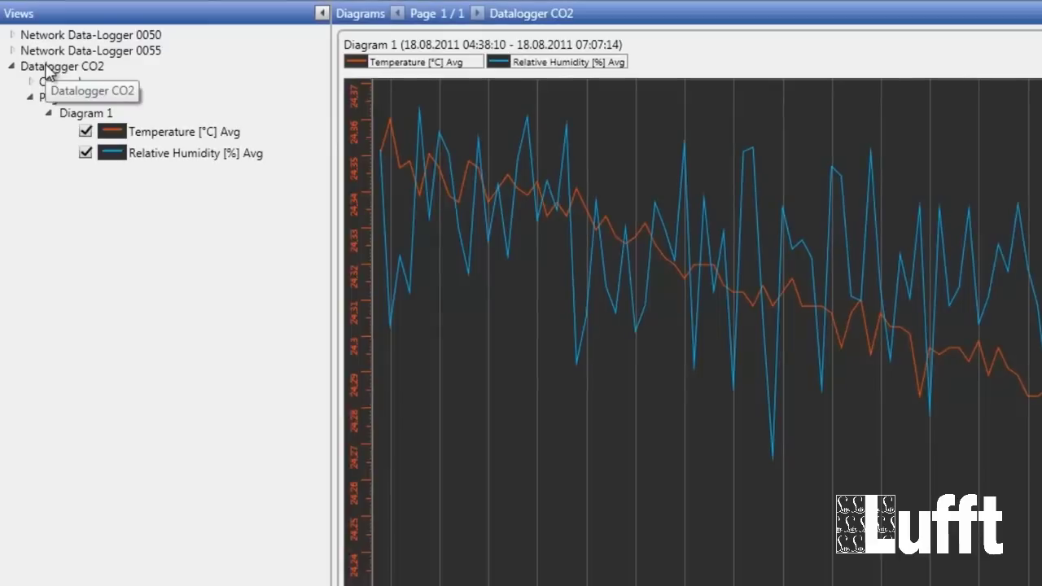
# Add a new diagram to Page1 of the Datalogger CO2 view and select Diagram 1.
pyautogui.click(49, 66)
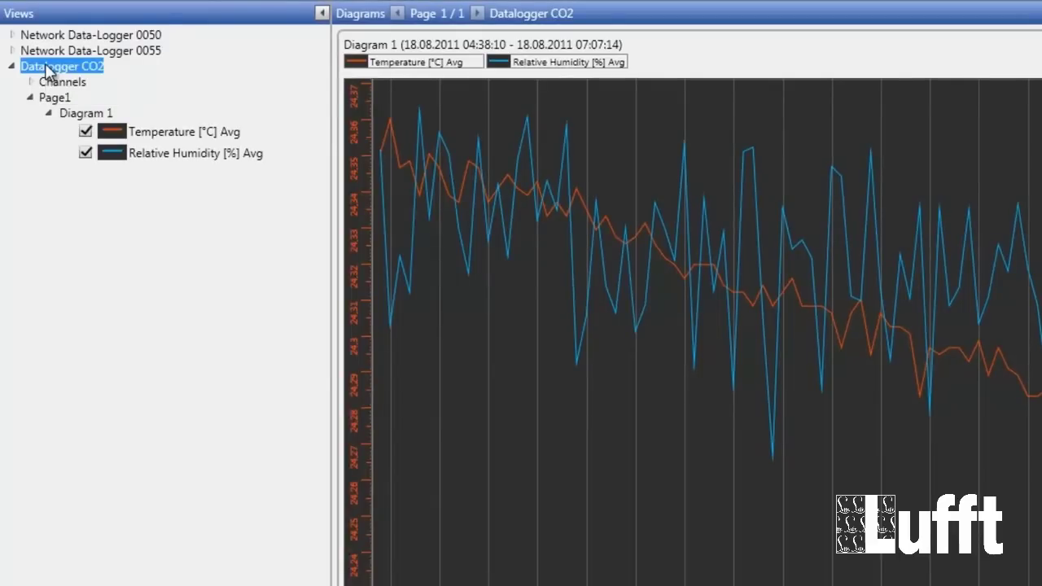
pyautogui.rightClick(47, 69)
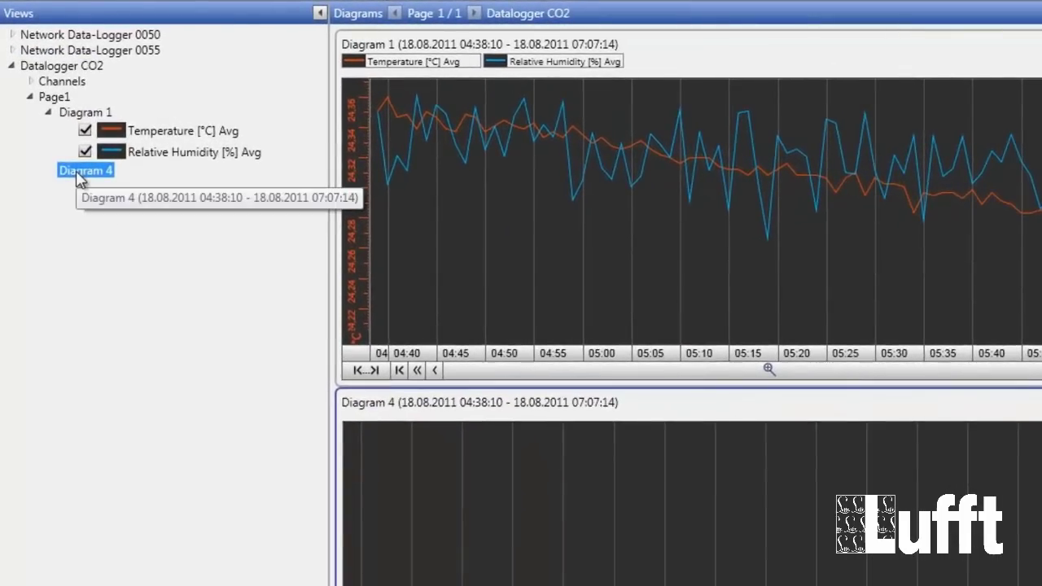
pyautogui.click(70, 114)
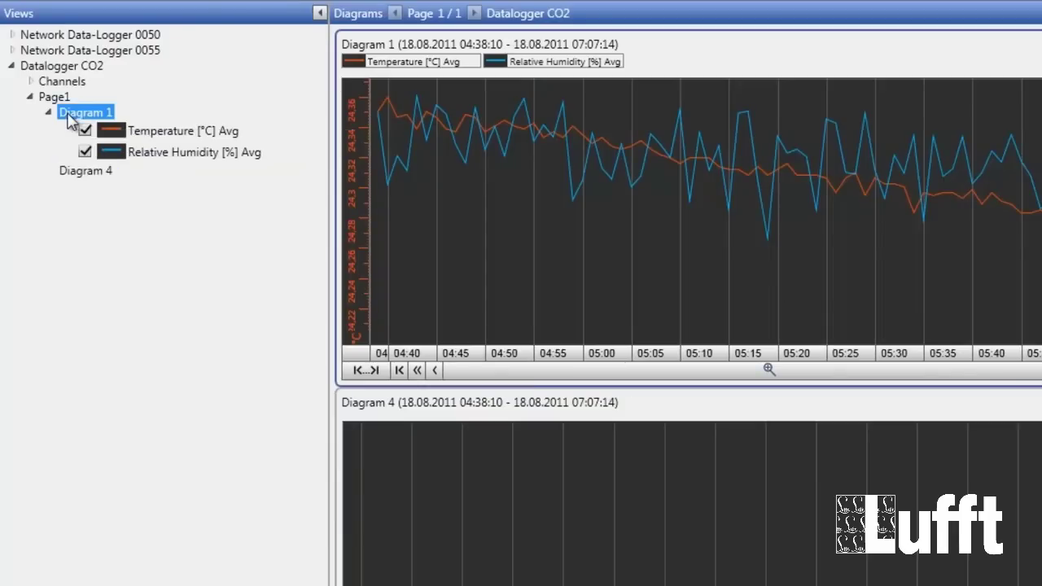
# Open the new empty diagram's settings and rename it as Diagram 2.
pyautogui.click(90, 173)
pyautogui.rightClick(89, 178)
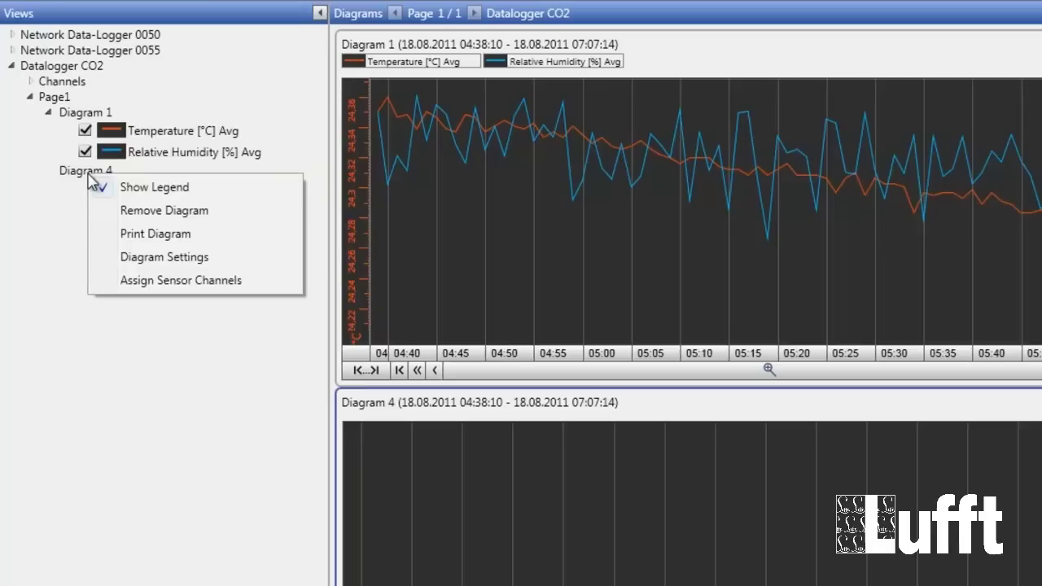
pyautogui.click(168, 259)
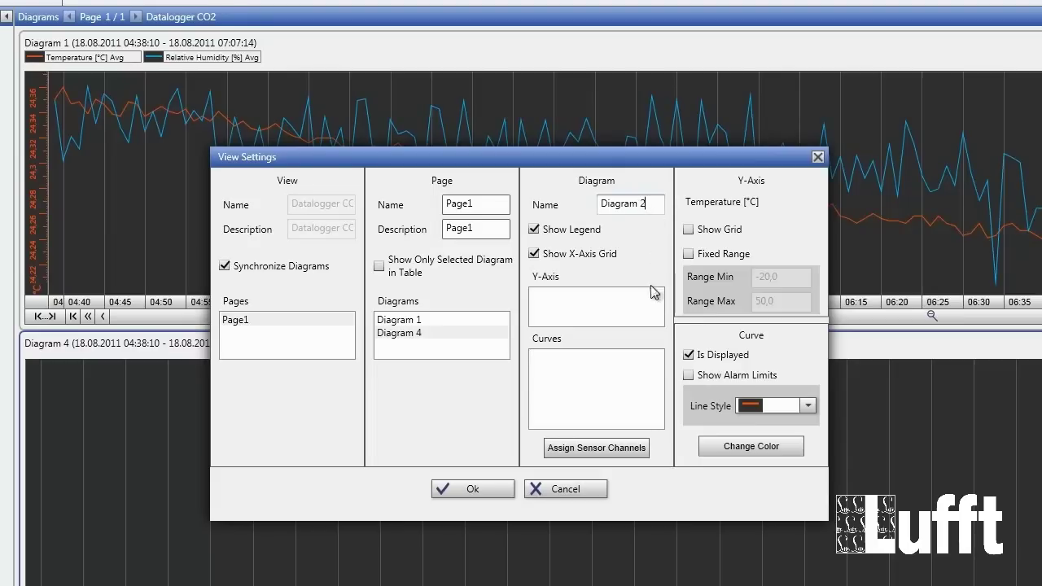
# Assign the CO2 Concentration and Battery Voltage channels to Diagram 2, confirm the view settings, and expand the diagram's channel list.
pyautogui.click(604, 454)
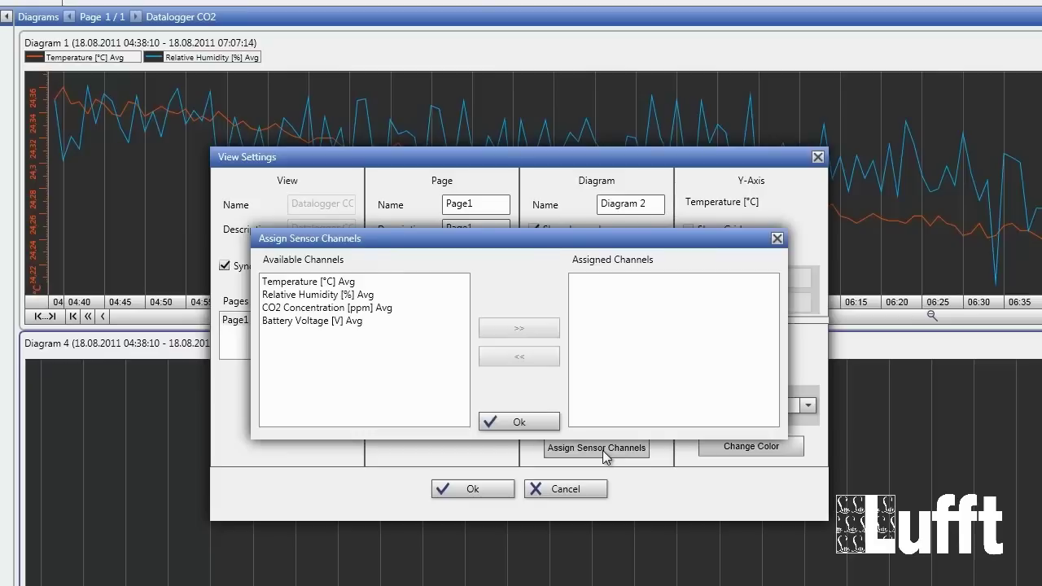
pyautogui.click(306, 310)
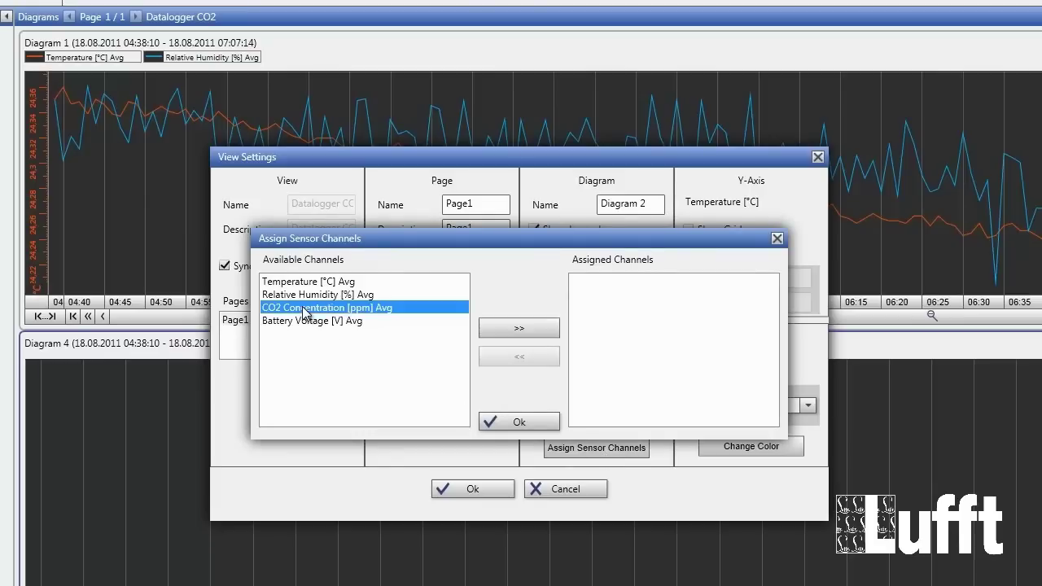
pyautogui.click(506, 329)
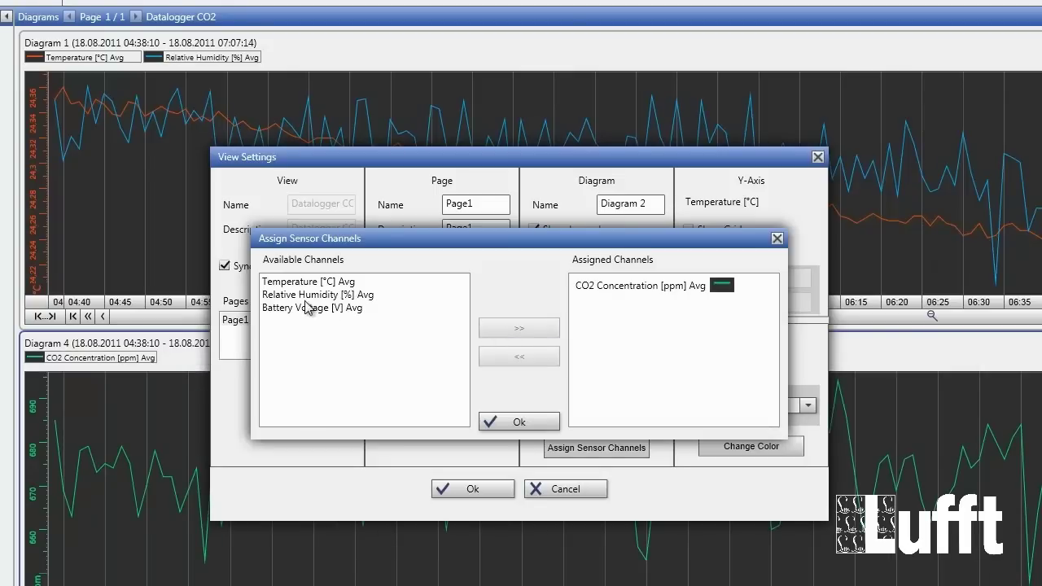
pyautogui.click(302, 309)
pyautogui.click(510, 329)
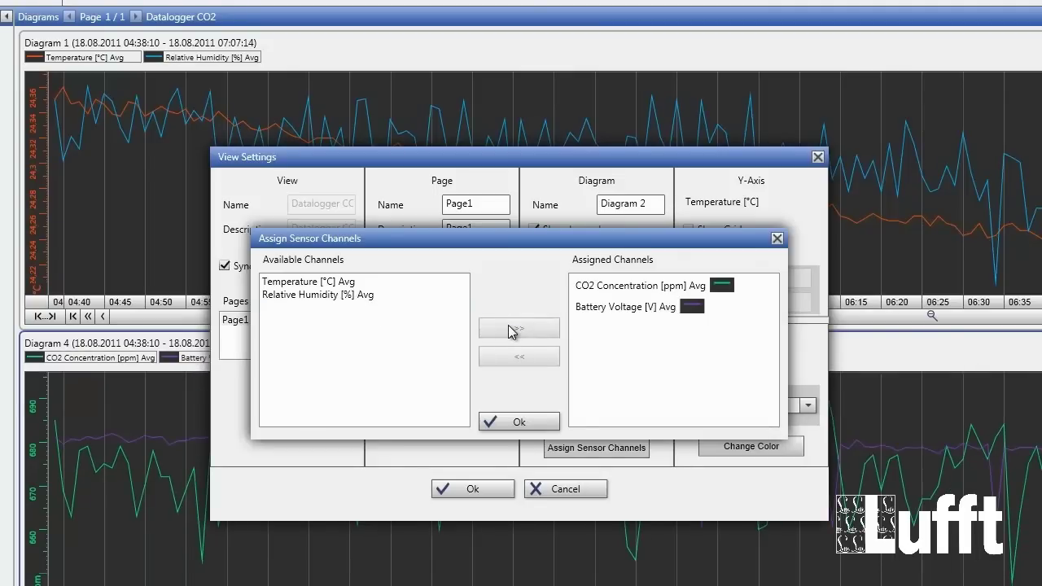
pyautogui.click(522, 422)
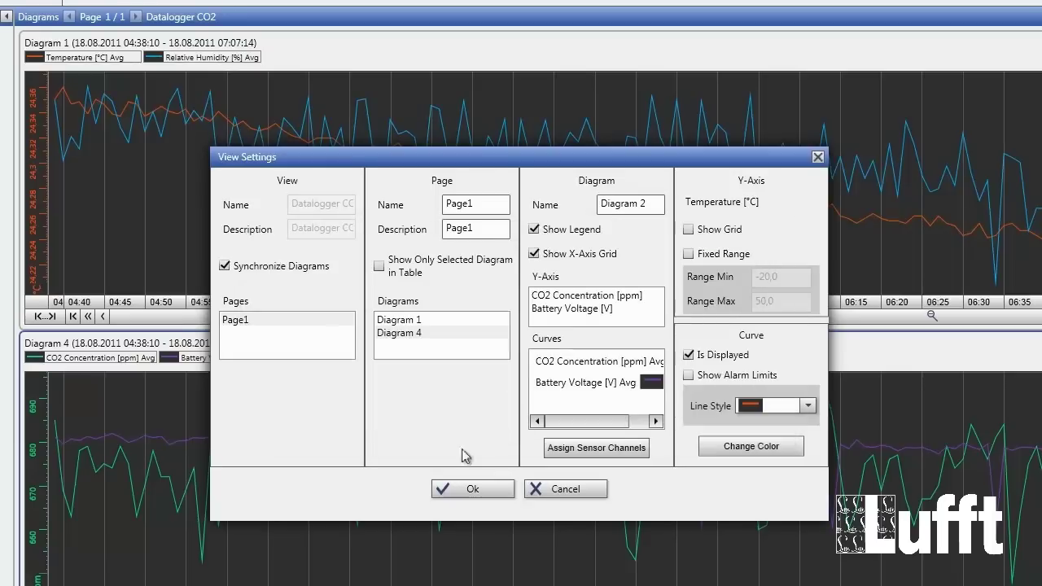
pyautogui.click(461, 490)
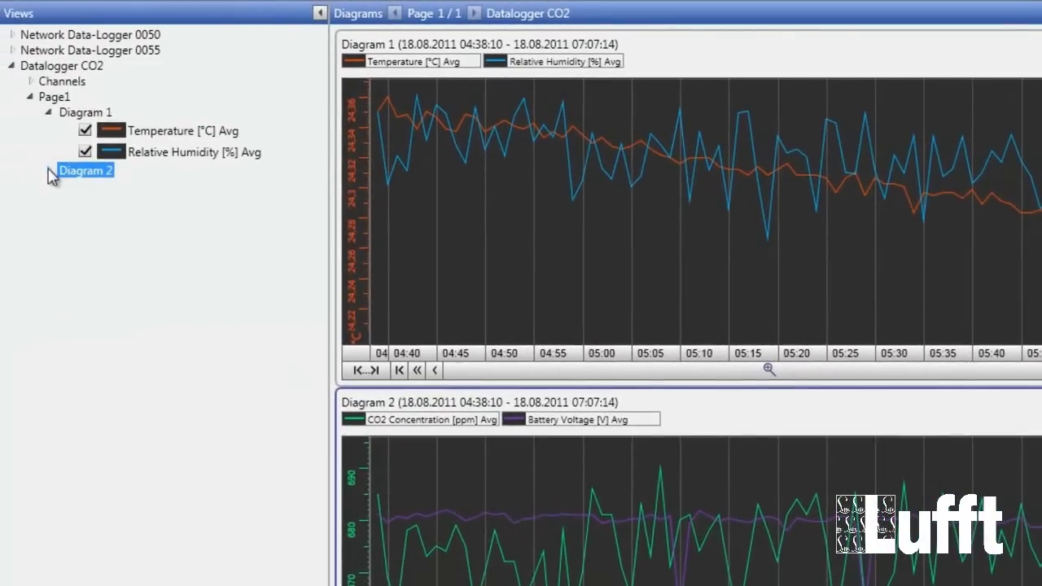
pyautogui.click(51, 172)
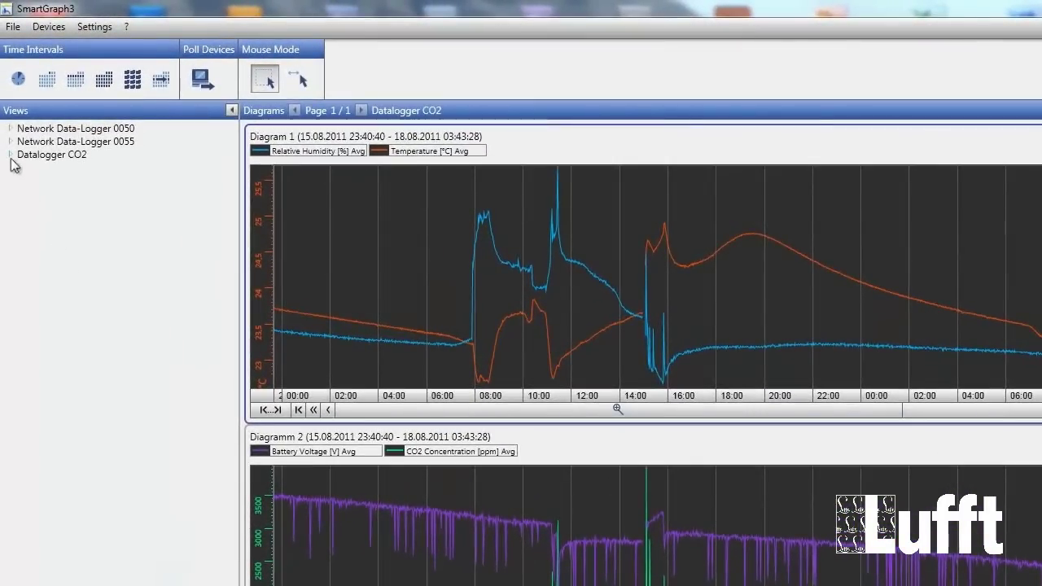
# Expand the Datalogger CO2 view, select Diagramm 2, and choose to remove Diagram 1 from the page.
pyautogui.click(10, 155)
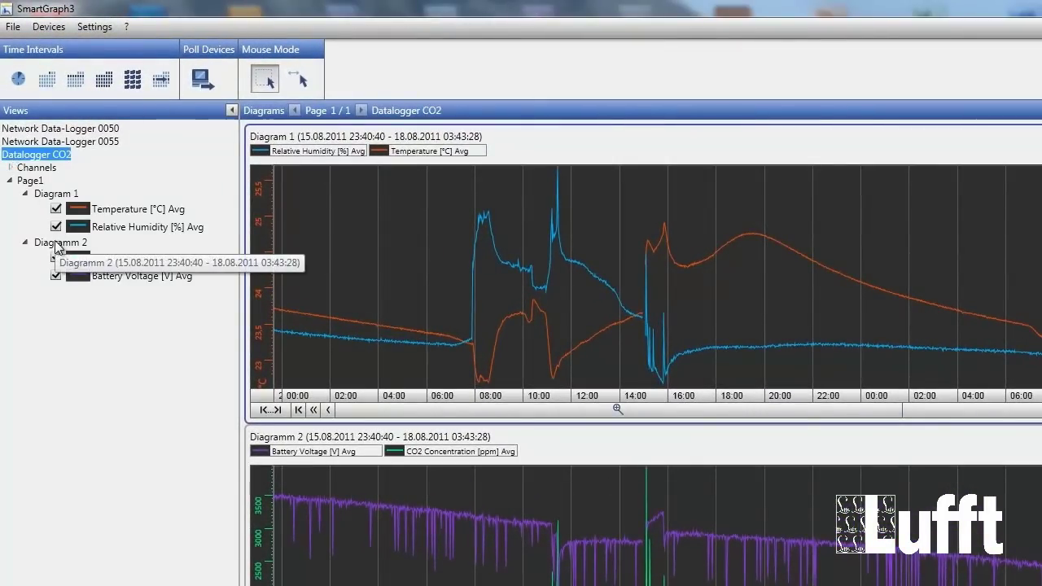
pyautogui.click(57, 244)
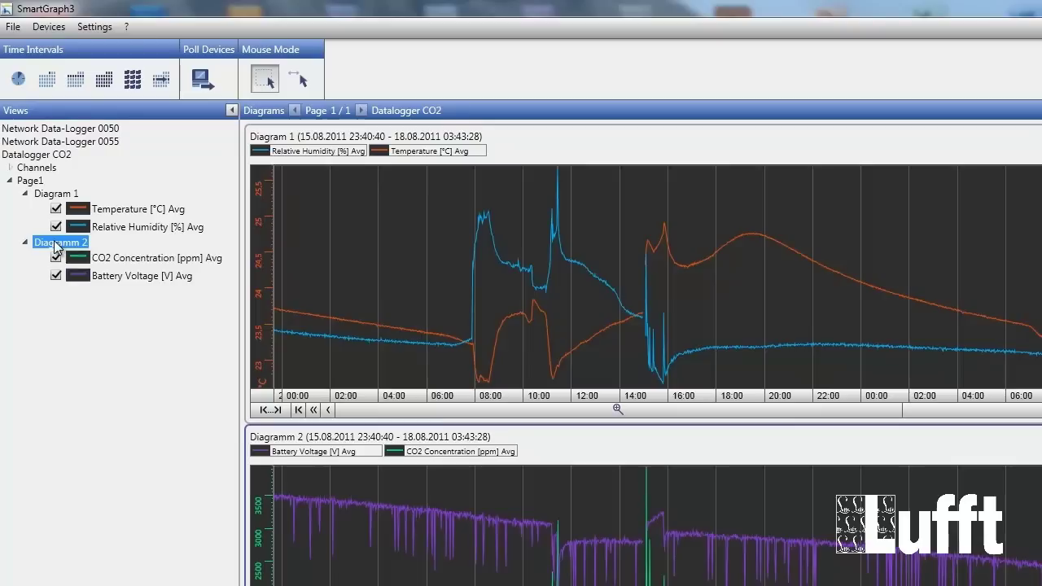
pyautogui.rightClick(357, 294)
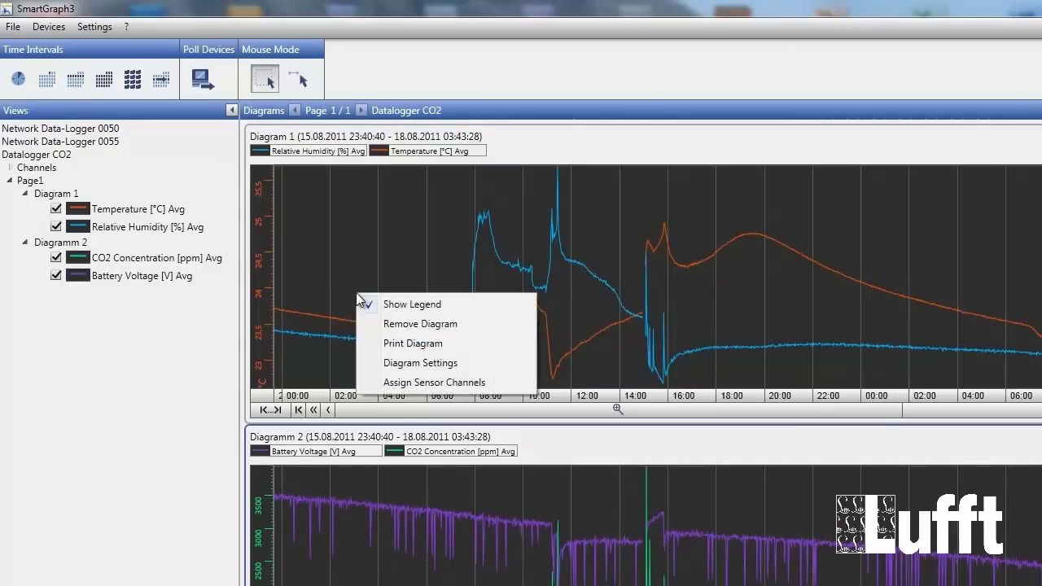
pyautogui.click(400, 324)
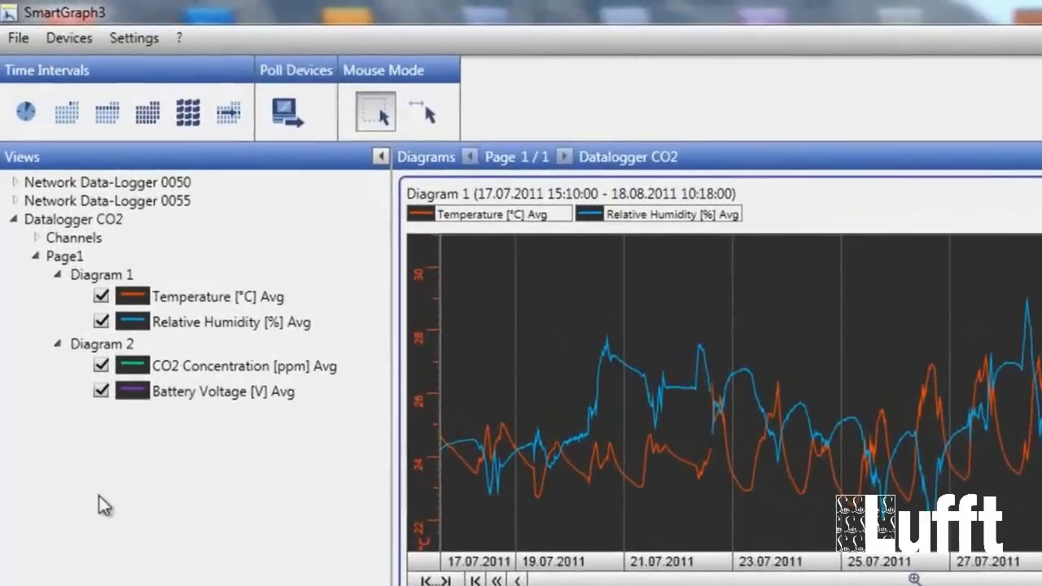
# Start a data export and set its end date to 19.08.2011.
pyautogui.click(18, 41)
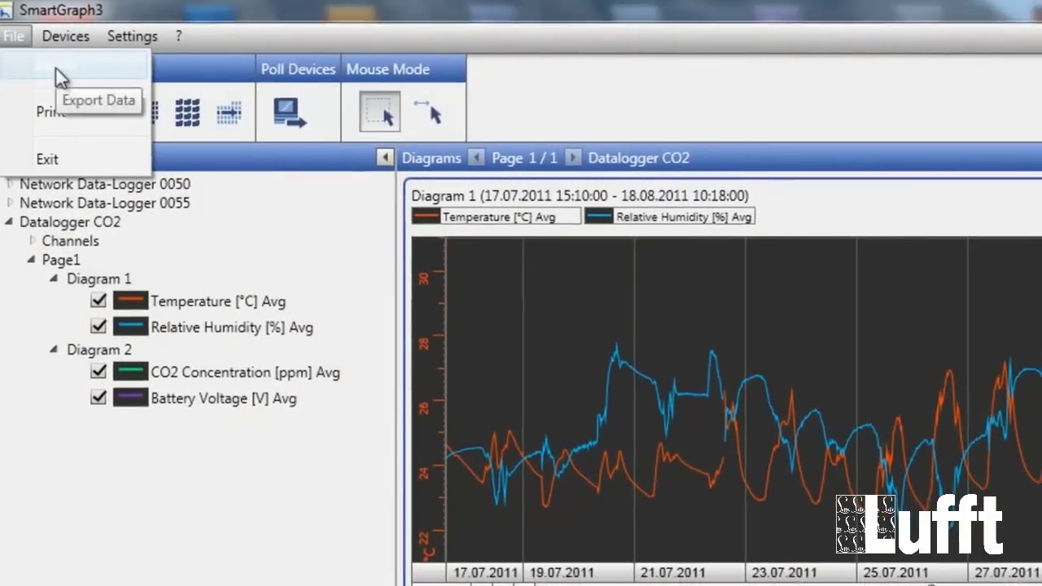
pyautogui.click(58, 75)
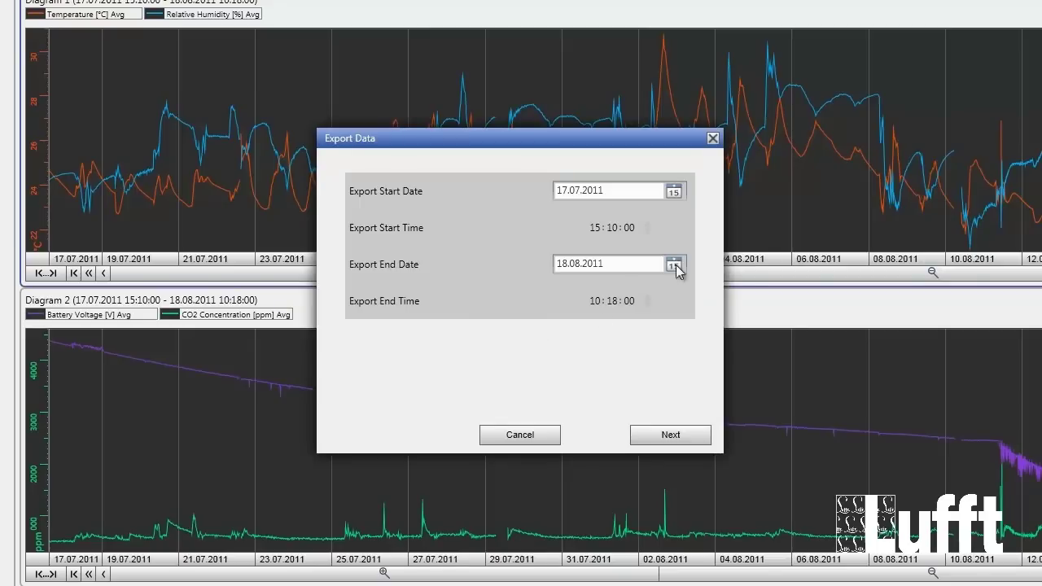
pyautogui.click(674, 265)
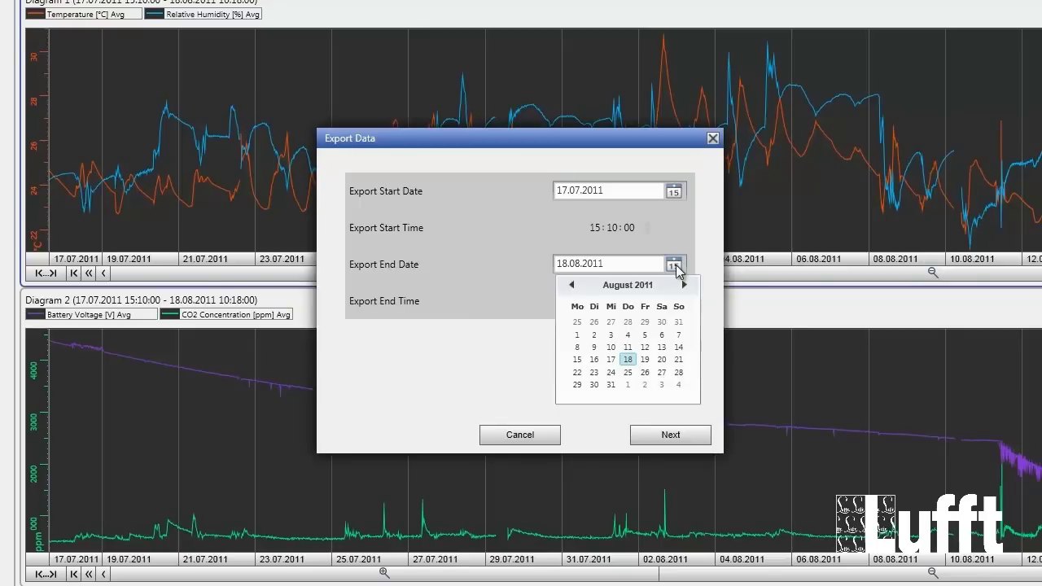
pyautogui.click(645, 359)
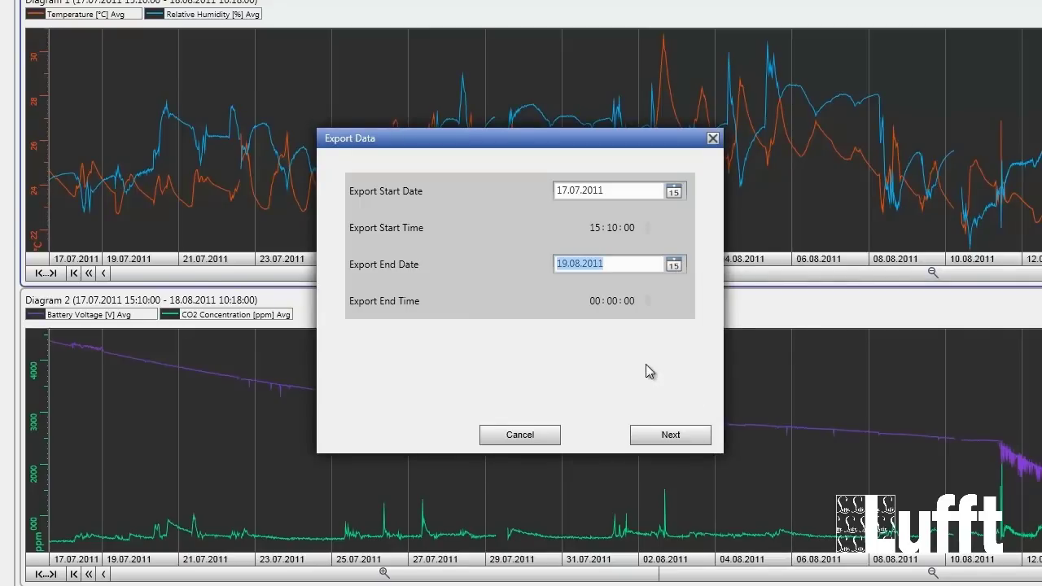
pyautogui.click(667, 436)
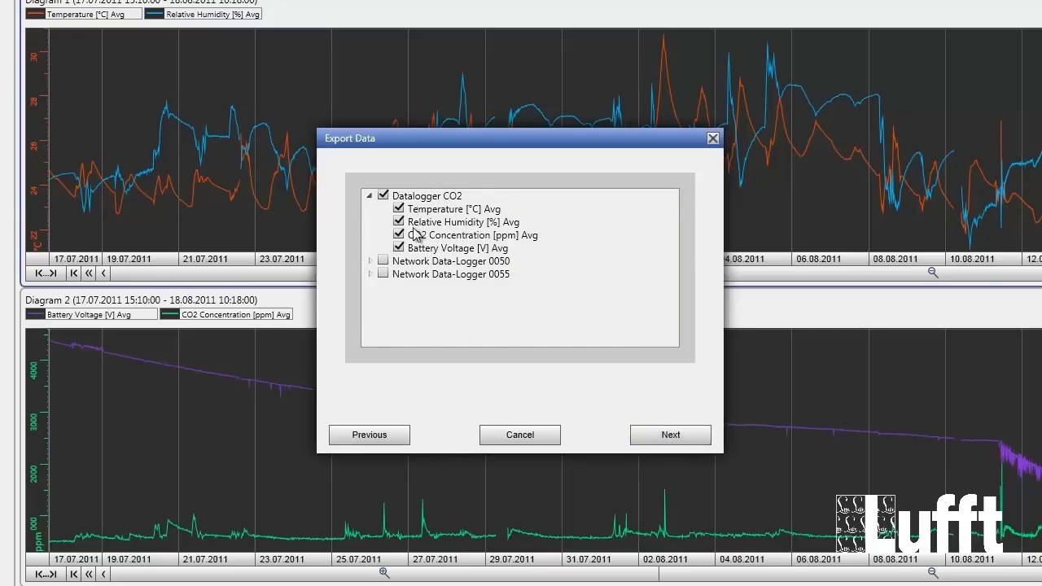
# Exclude the Battery Voltage channel of Datalogger CO2 from the export and accept the default date, time and separator formats.
pyautogui.click(399, 247)
pyautogui.click(668, 436)
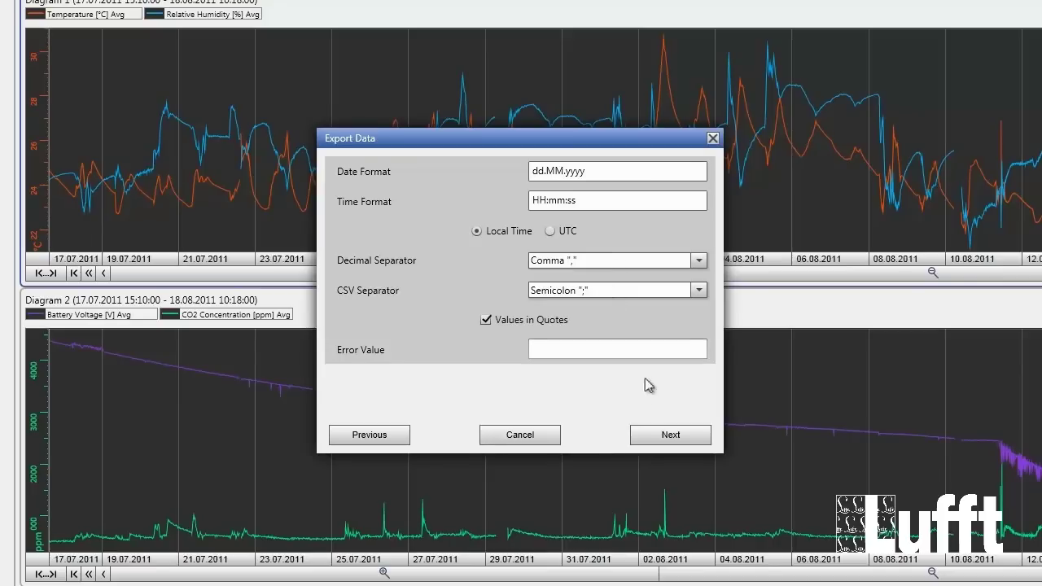
pyautogui.click(665, 433)
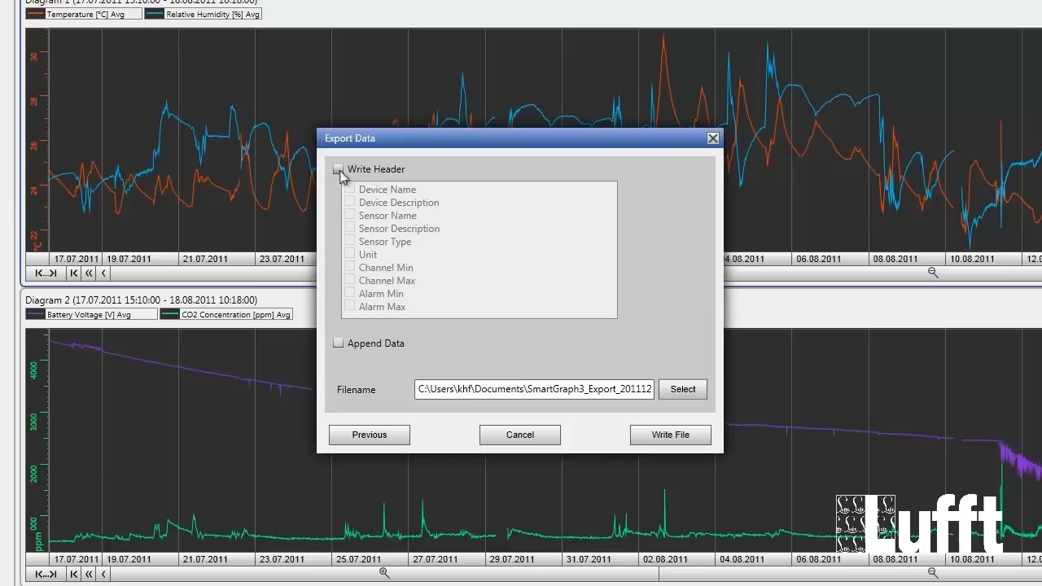
# Include a header with the device name in the export and write the data file.
pyautogui.click(338, 169)
pyautogui.click(350, 190)
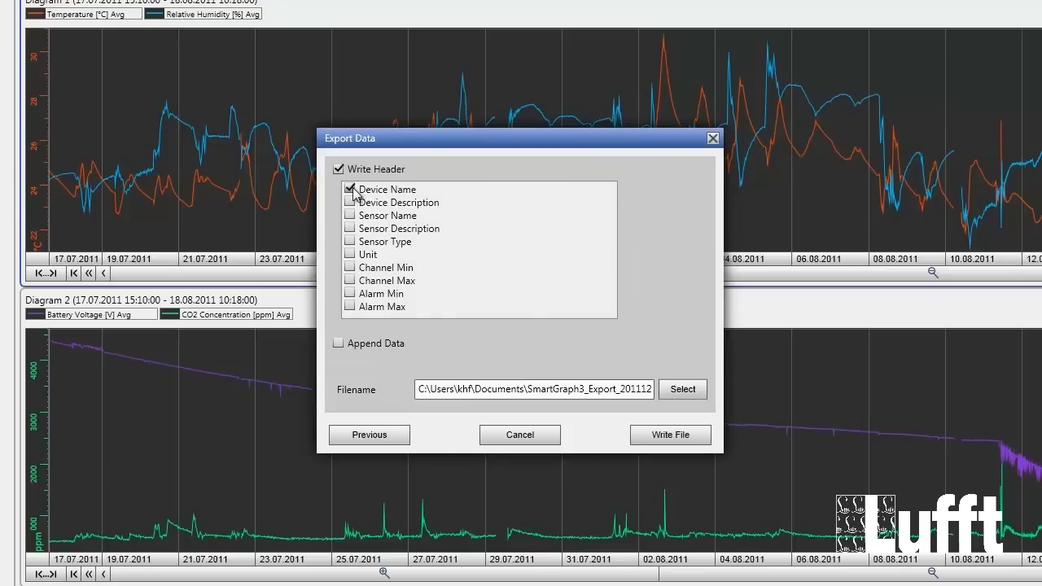
pyautogui.click(666, 438)
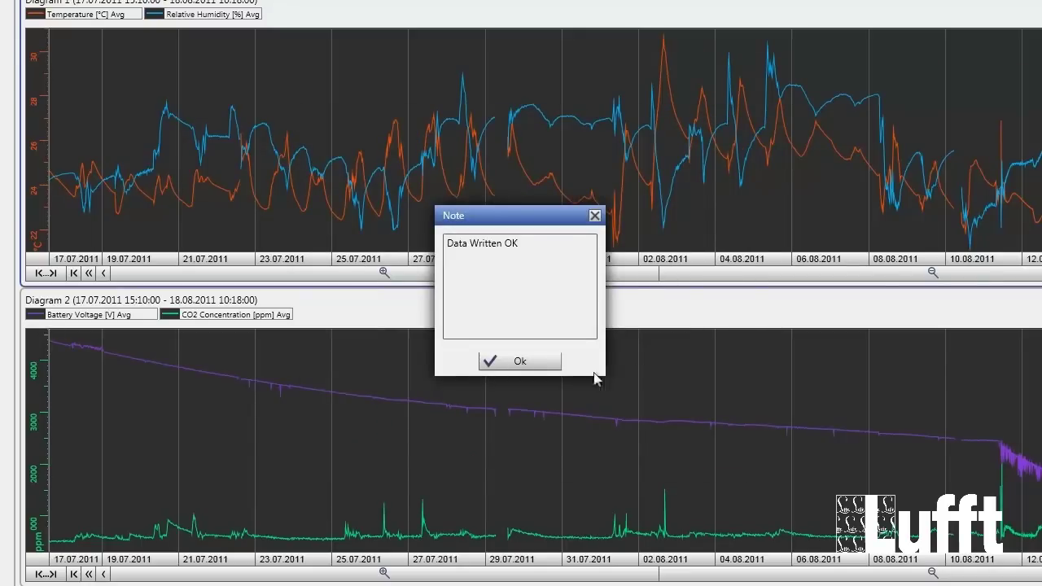
pyautogui.click(521, 360)
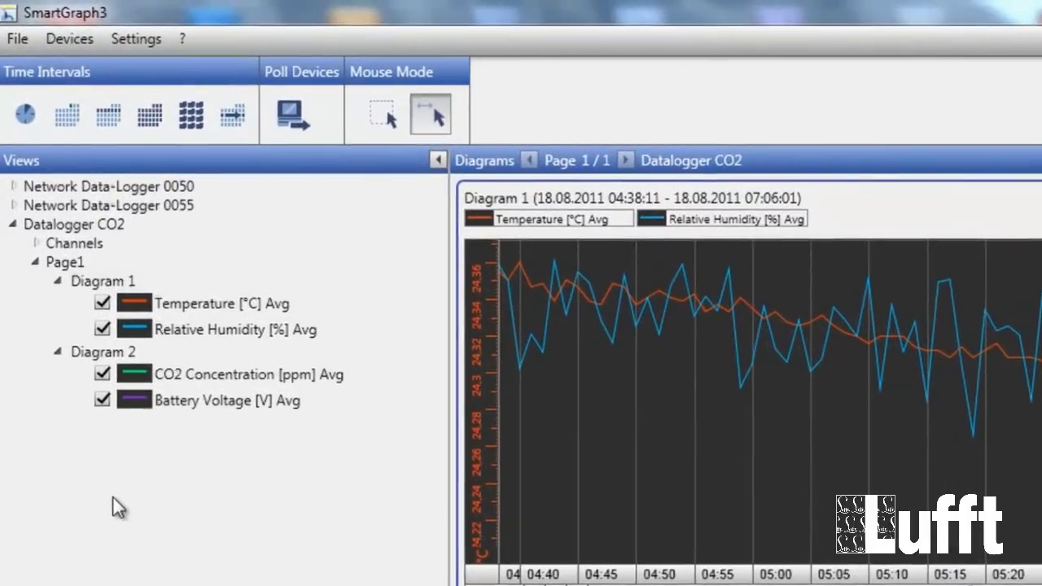
# Open the print preview of the Datalogger CO2 diagrams, try landscape page orientation, and return it to portrait.
pyautogui.click(18, 41)
pyautogui.click(59, 115)
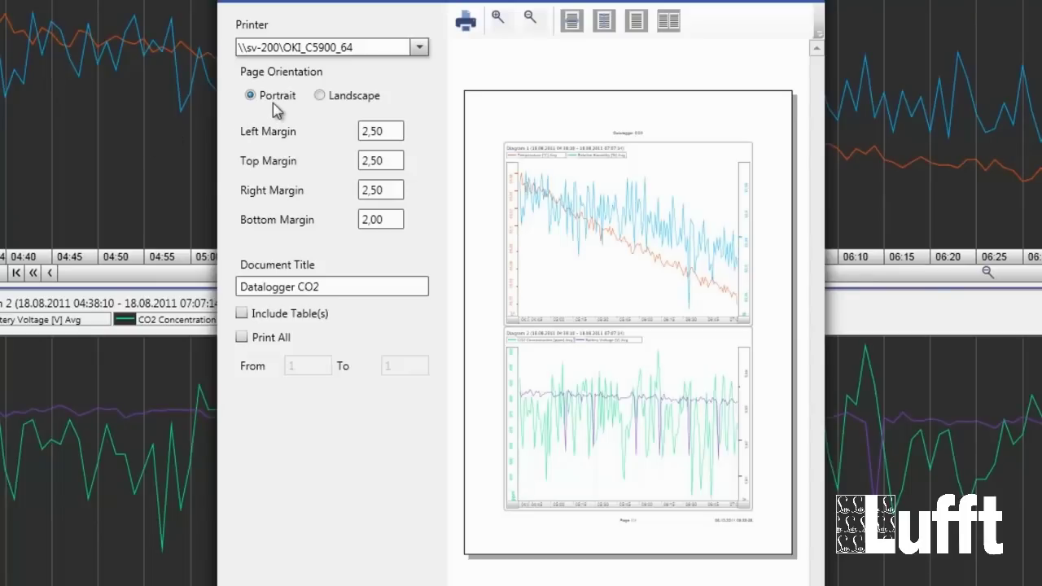
pyautogui.click(420, 49)
pyautogui.click(421, 50)
pyautogui.click(321, 96)
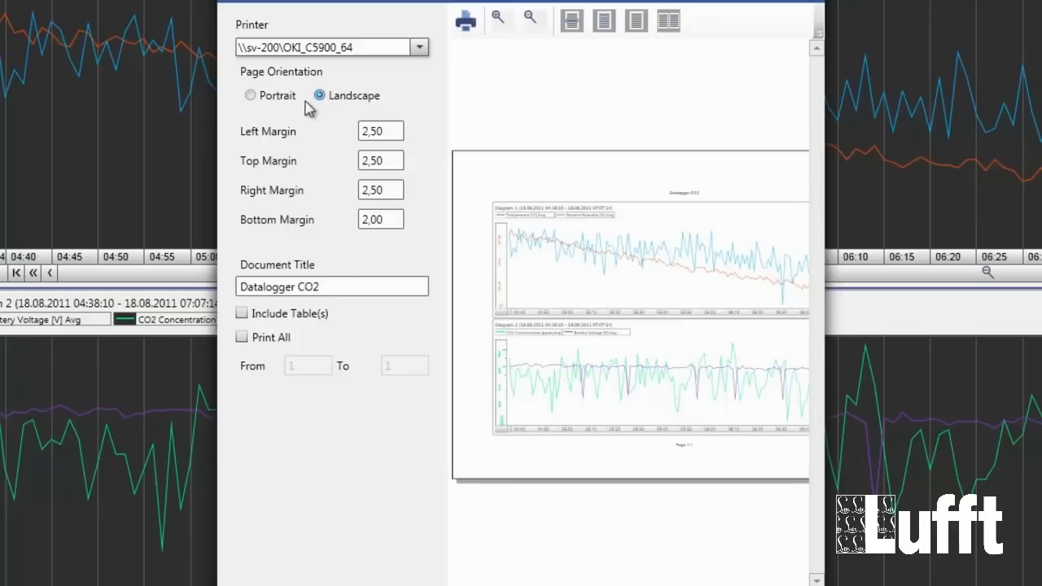
pyautogui.click(250, 95)
# Try including the data tables in the printout, look at the page range, and exclude the tables again.
pyautogui.click(242, 314)
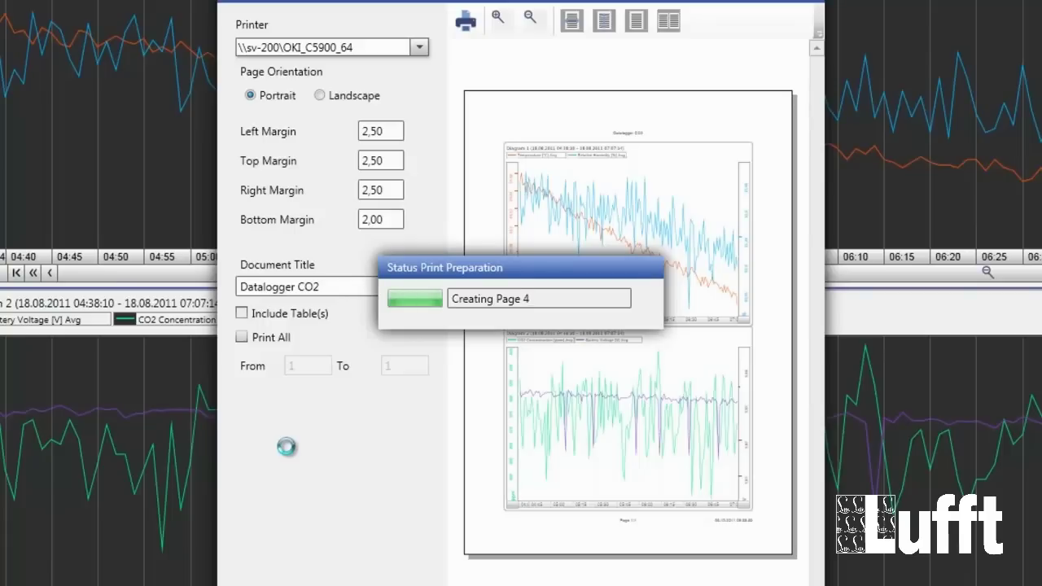
pyautogui.click(242, 337)
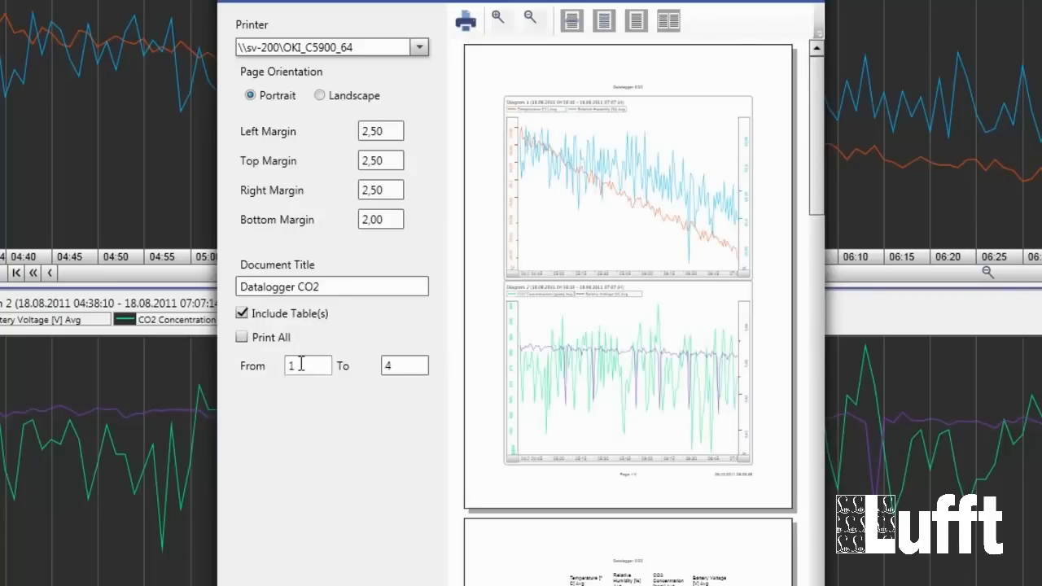
pyautogui.doubleClick(387, 368)
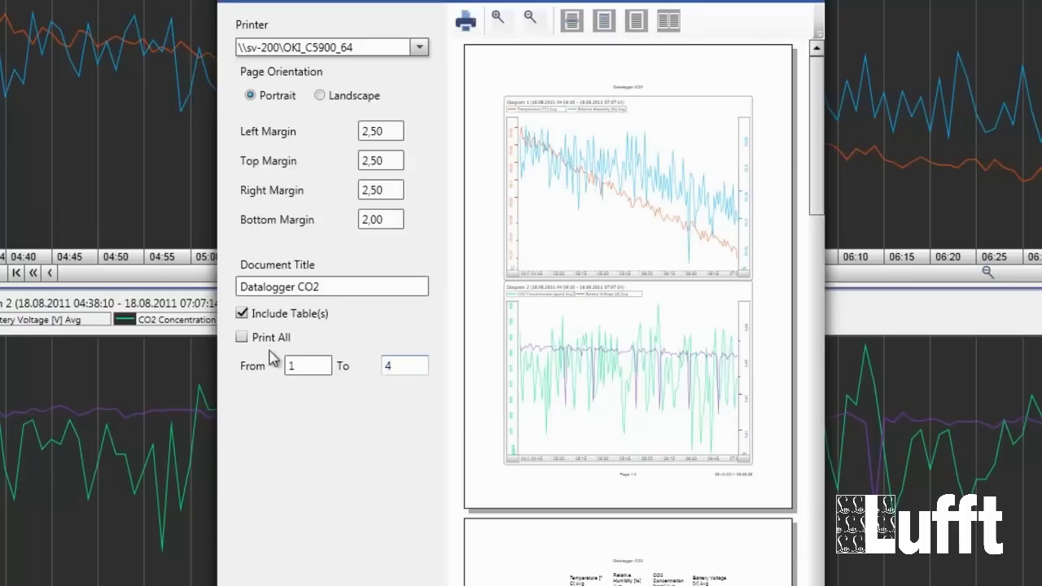
pyautogui.click(242, 313)
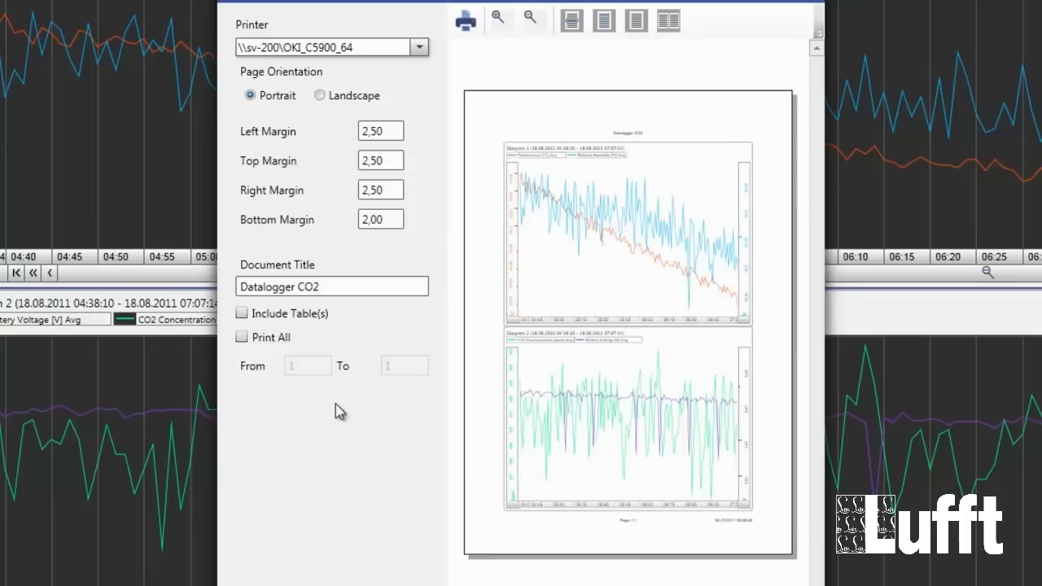
# Examine the Datalogger CO2 print preview at enlarged and reduced zoom levels.
pyautogui.click(499, 24)
pyautogui.click(499, 25)
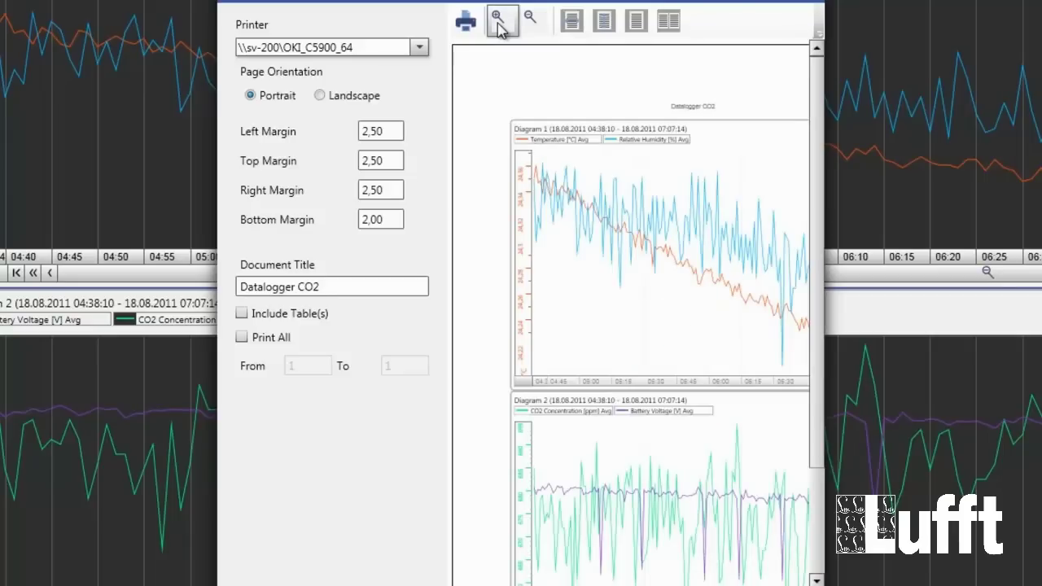
pyautogui.click(499, 24)
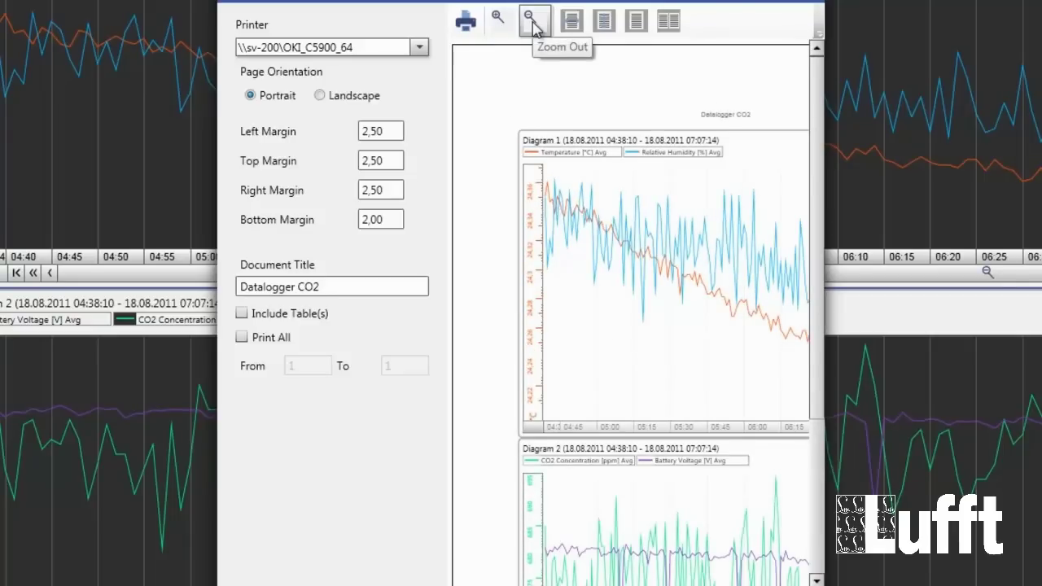
pyautogui.click(534, 27)
pyautogui.click(533, 27)
pyautogui.click(533, 27)
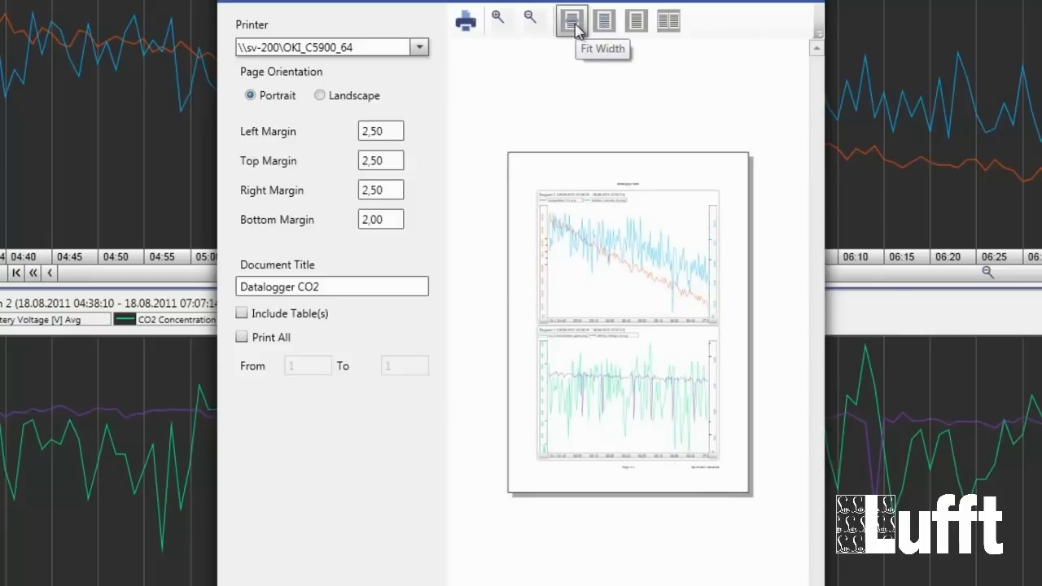
# View the print preview in the fit width, fit height, one page and two pages layouts, and print the document.
pyautogui.click(572, 22)
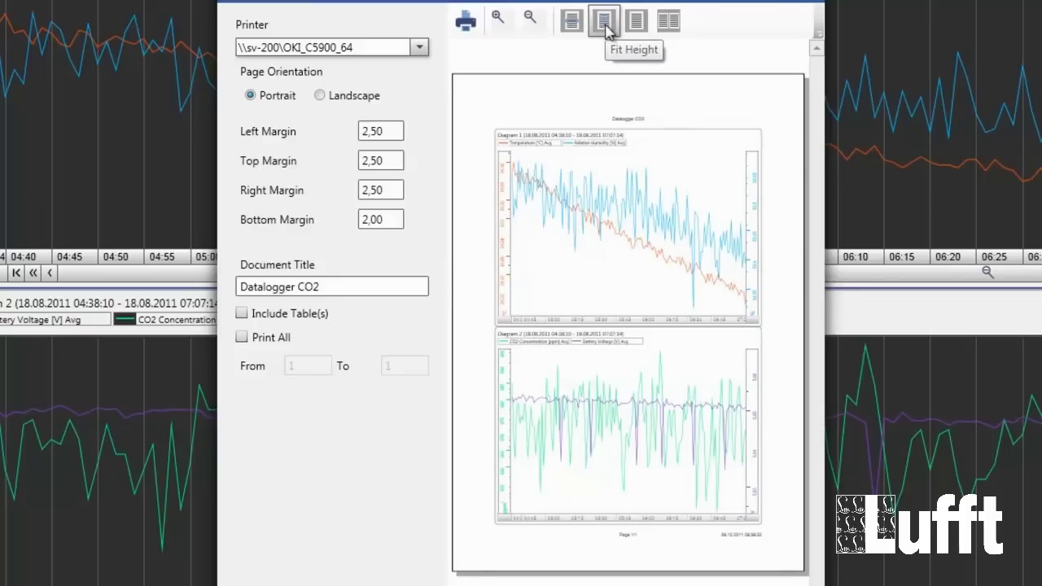
pyautogui.click(607, 27)
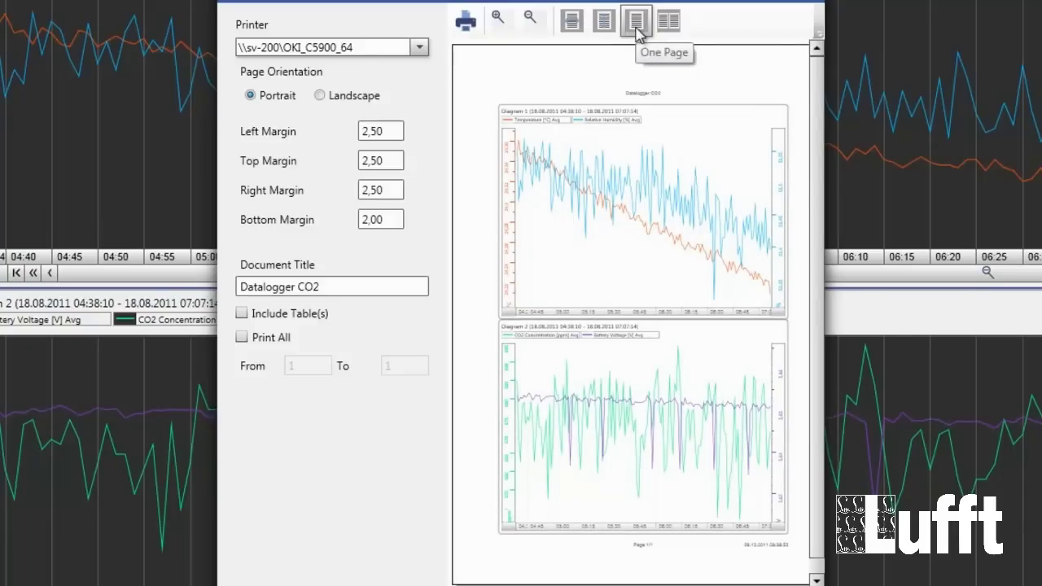
pyautogui.click(637, 24)
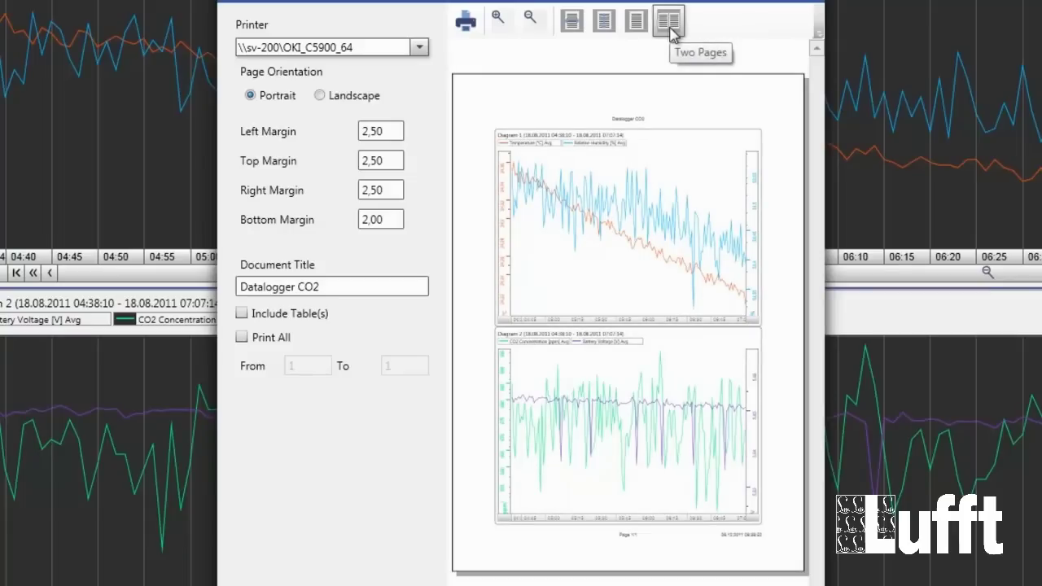
pyautogui.click(671, 33)
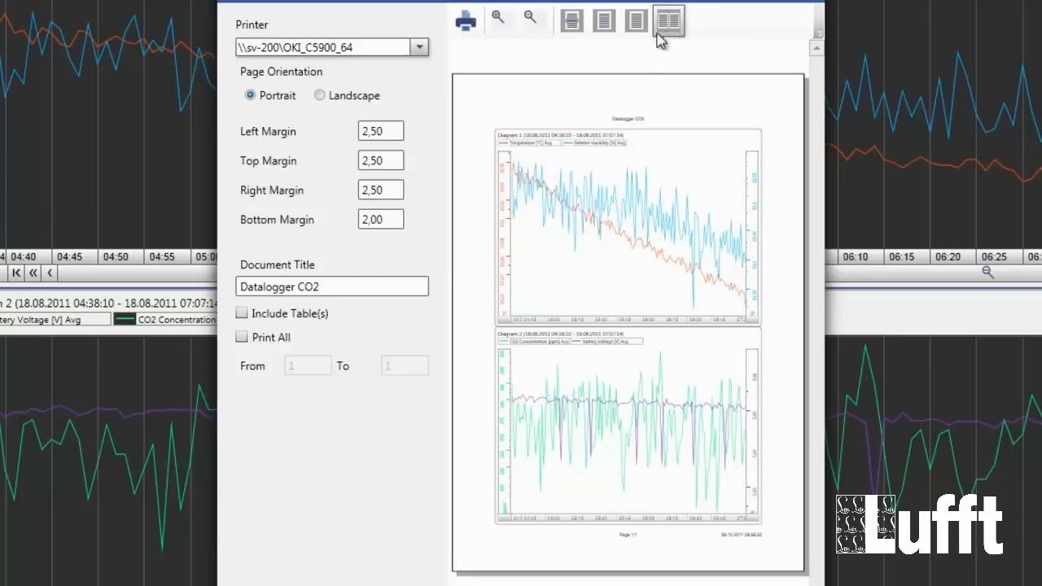
pyautogui.click(466, 26)
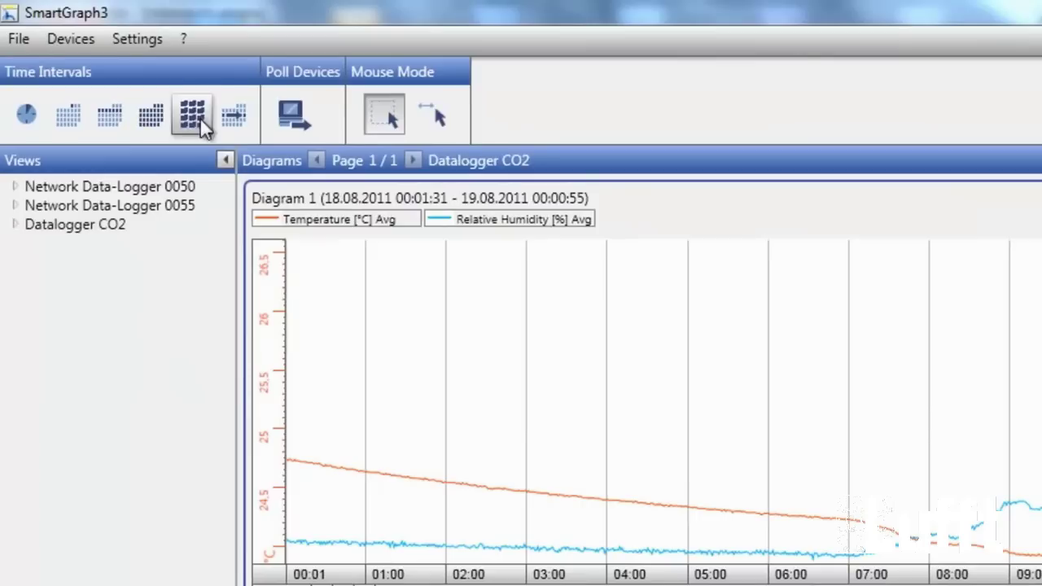
# Check for a software update and install version 1.1.0 for everyone in C:\Program Files (x86)\SmartGraph3\.
pyautogui.click(183, 39)
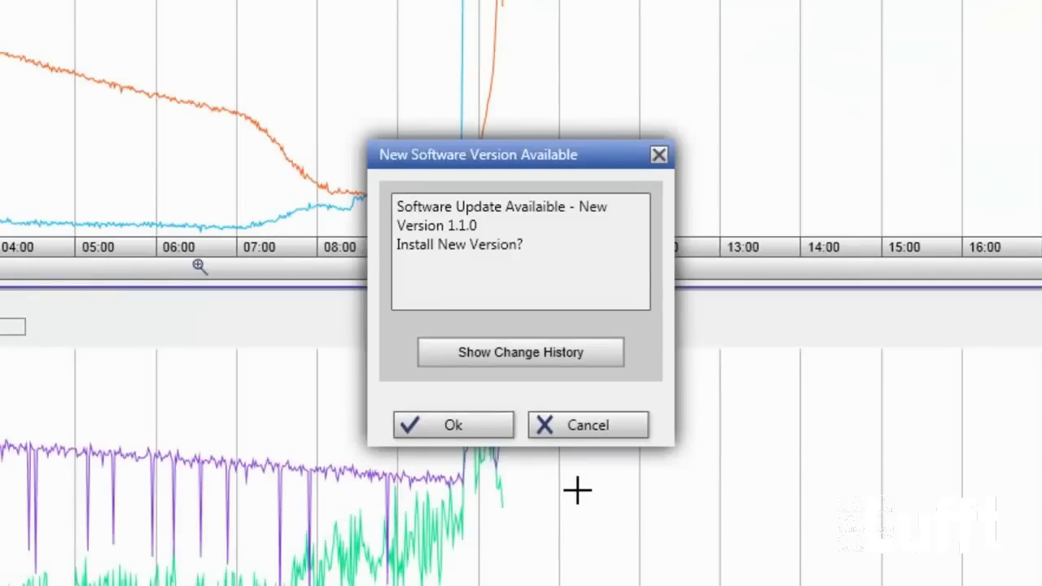
pyautogui.click(456, 424)
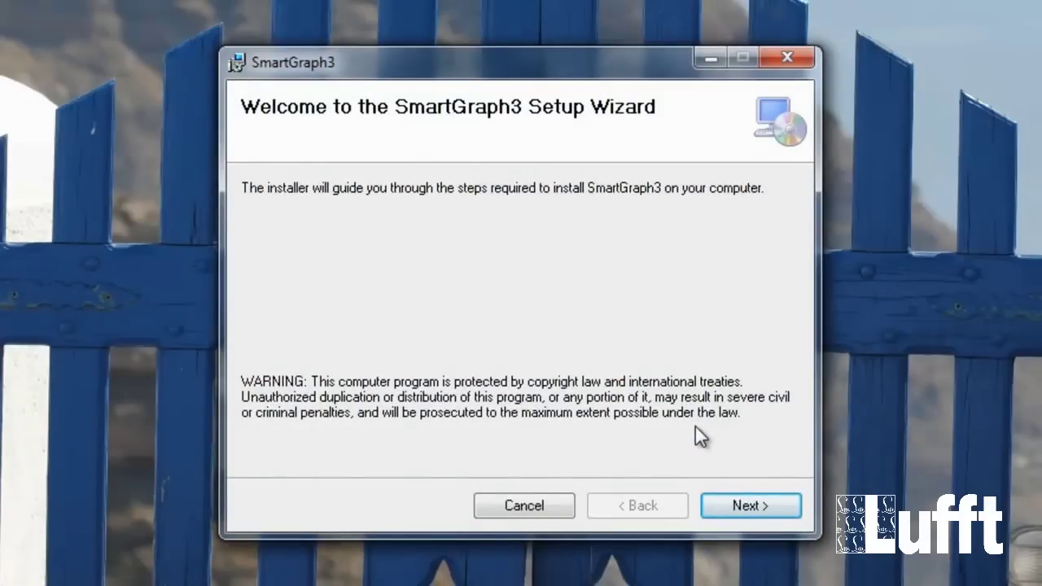
pyautogui.click(761, 508)
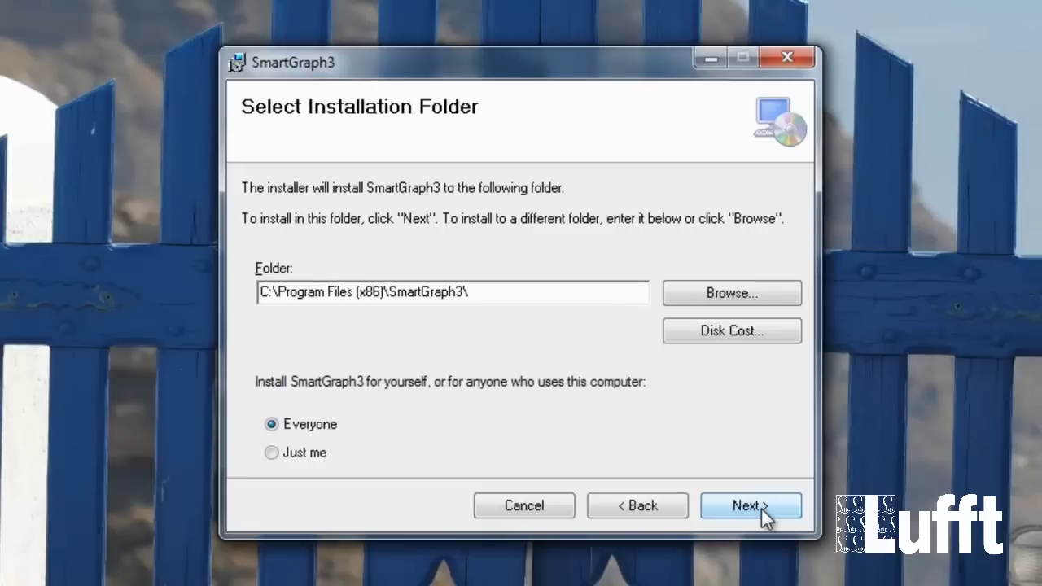
pyautogui.click(761, 507)
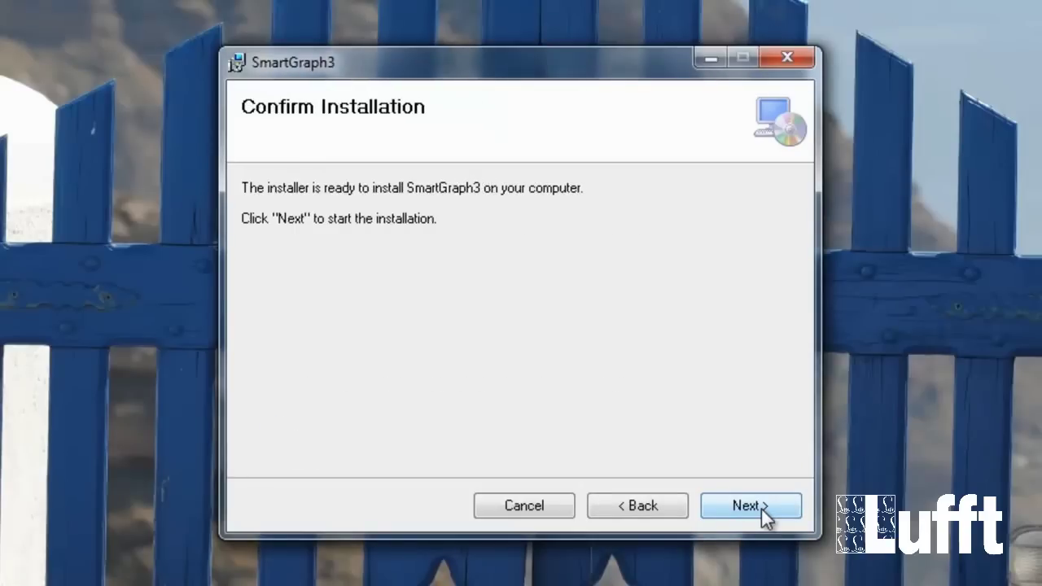
pyautogui.click(761, 507)
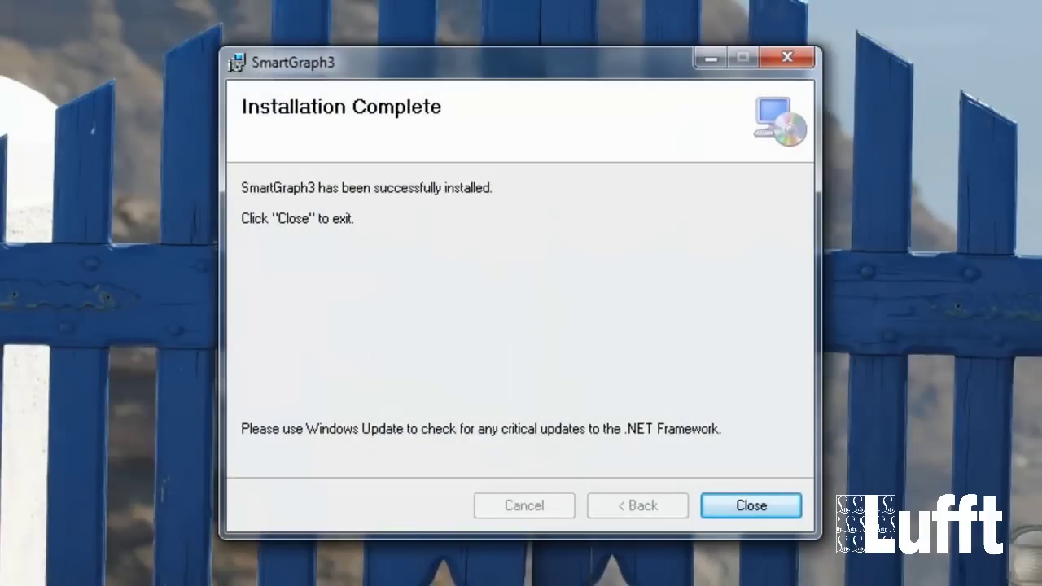
pyautogui.click(756, 505)
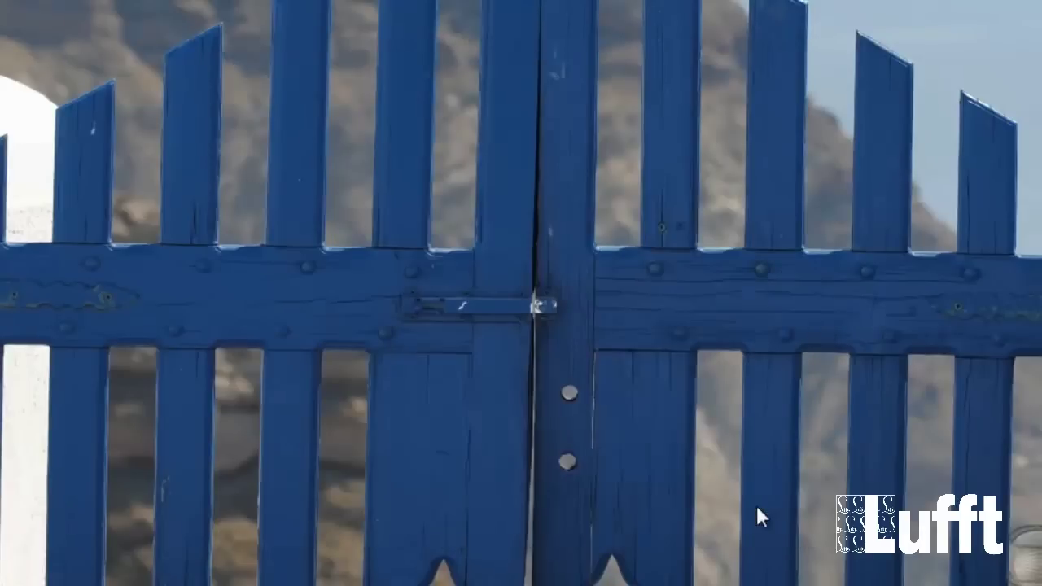